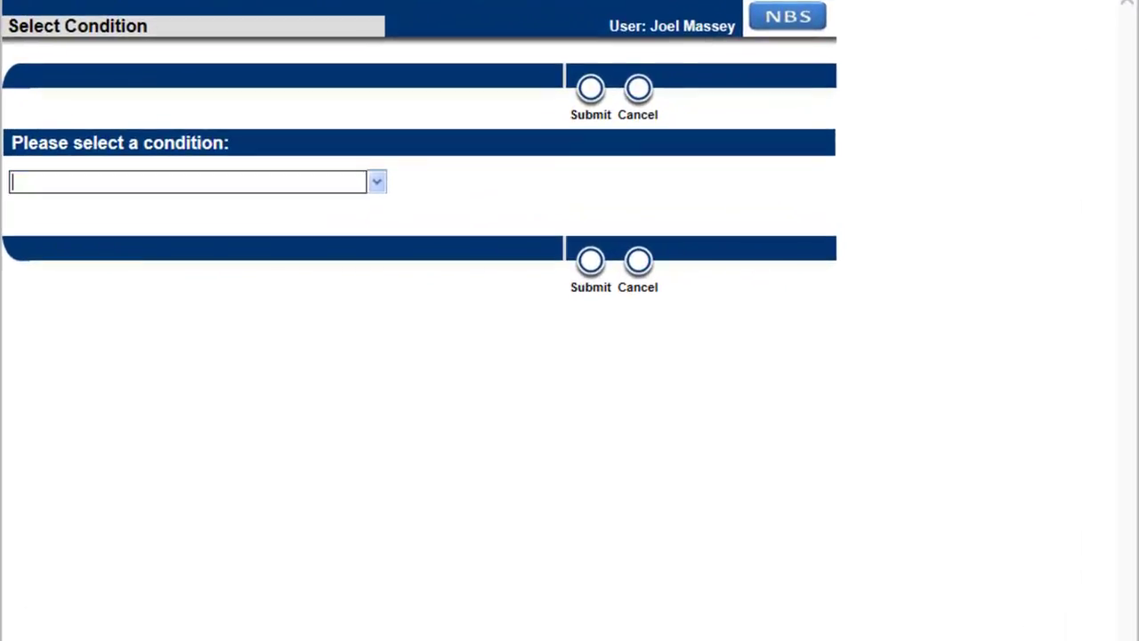
# Choose Campylobacteriosis as the condition for the new investigation and submit it
pyautogui.write('Campylobacteriosis')
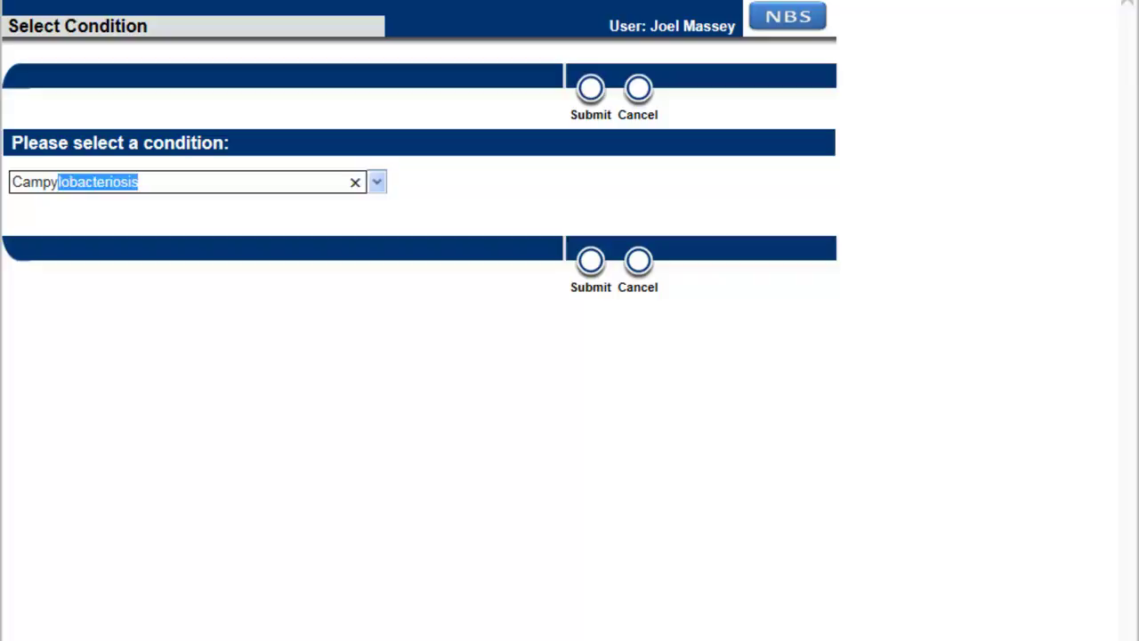
pyautogui.press('Tab')
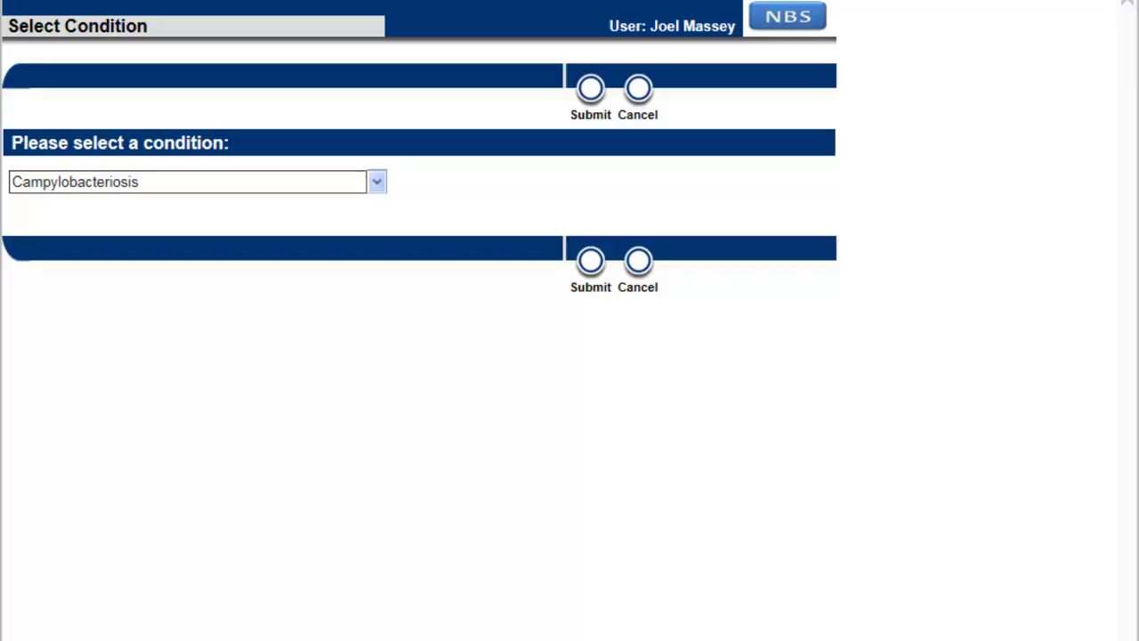
pyautogui.press('Return')
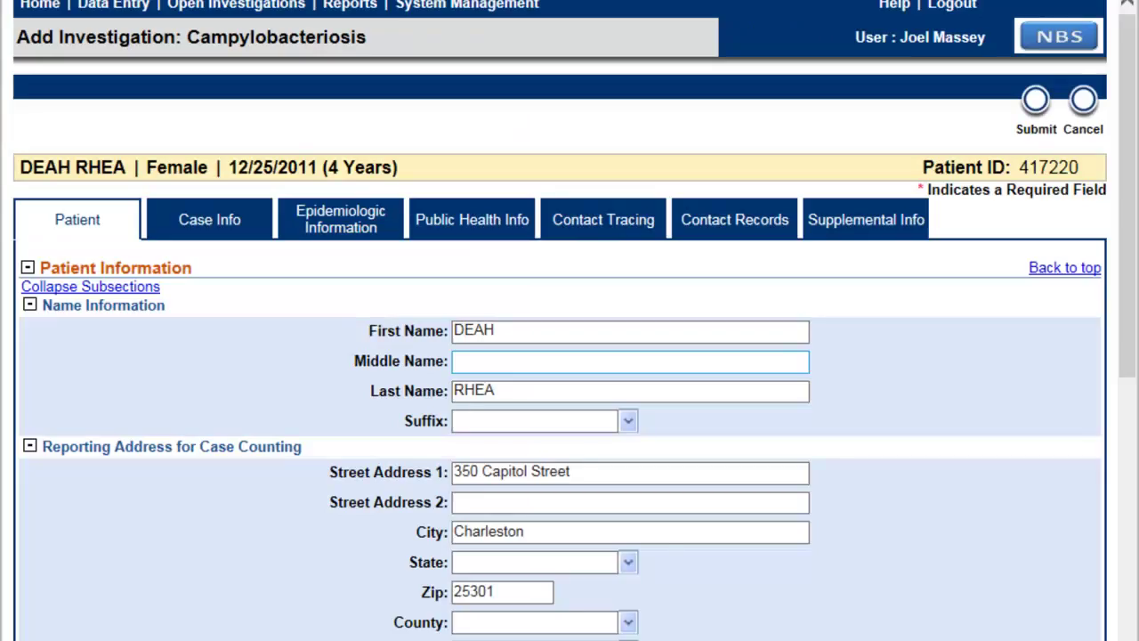
# In the case information, search for the investigator by last name and assign the matching provider
pyautogui.click(209, 220)
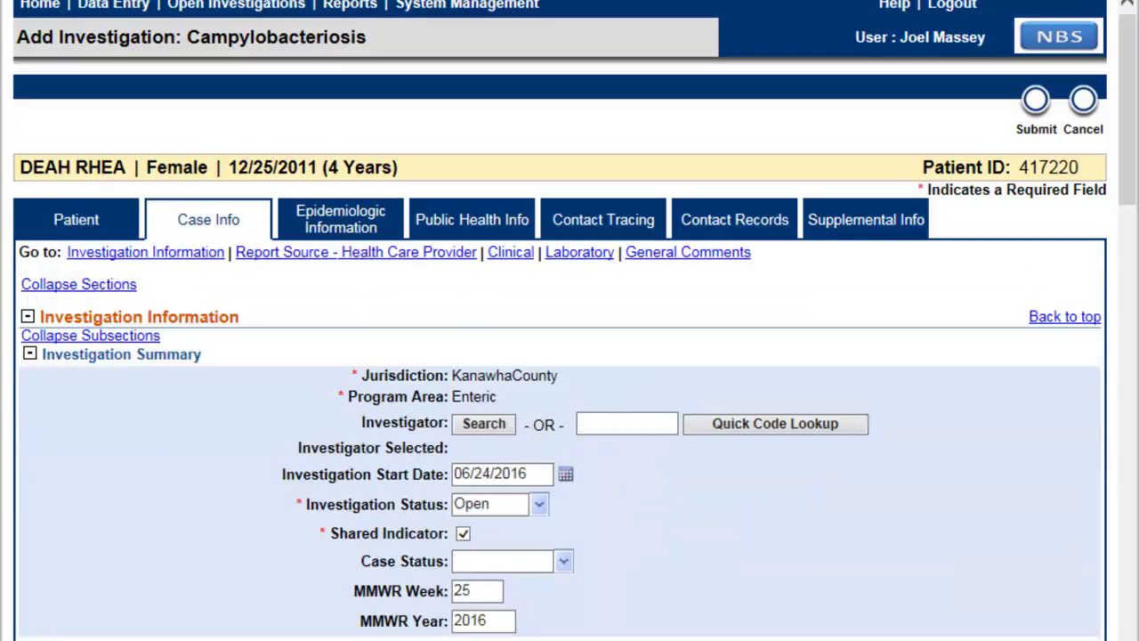
pyautogui.click(484, 424)
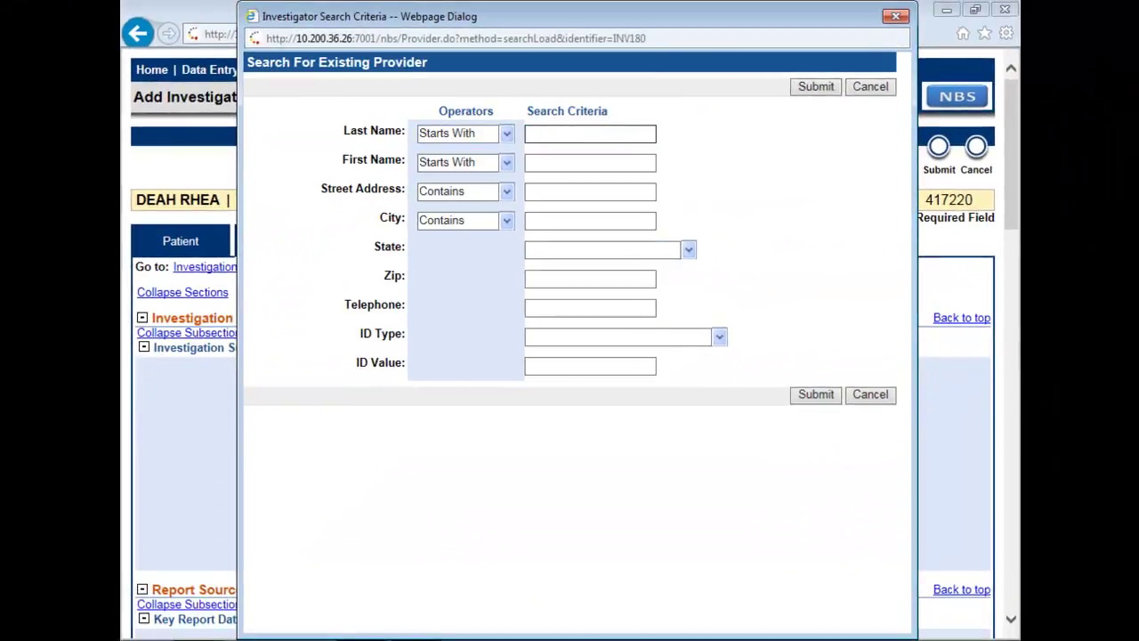
pyautogui.write('Bixler')
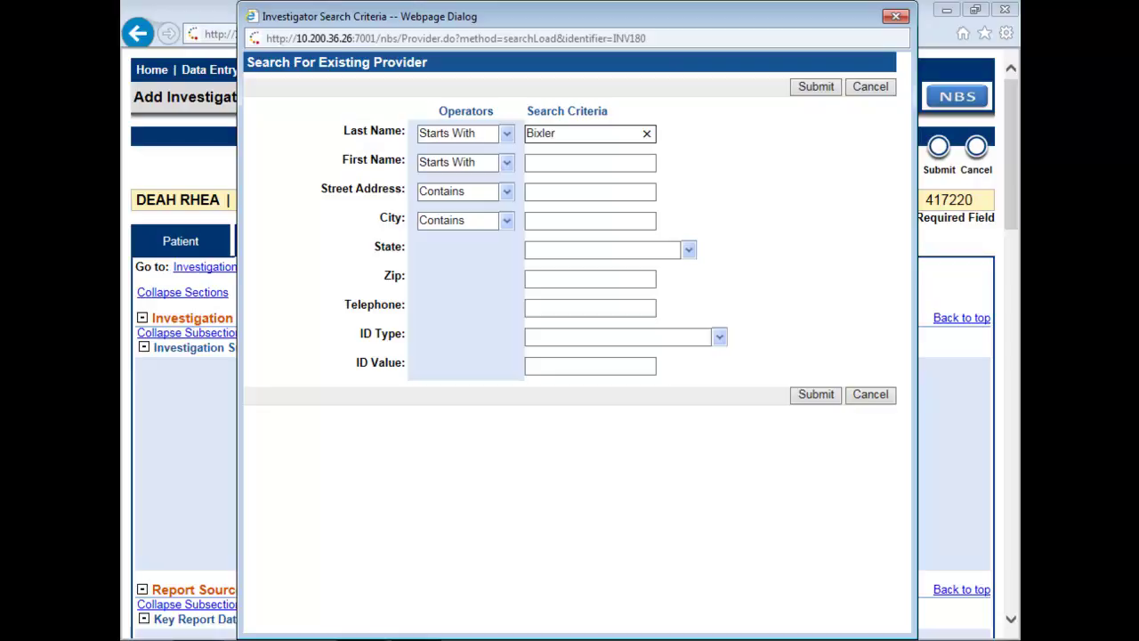
pyautogui.press('Return')
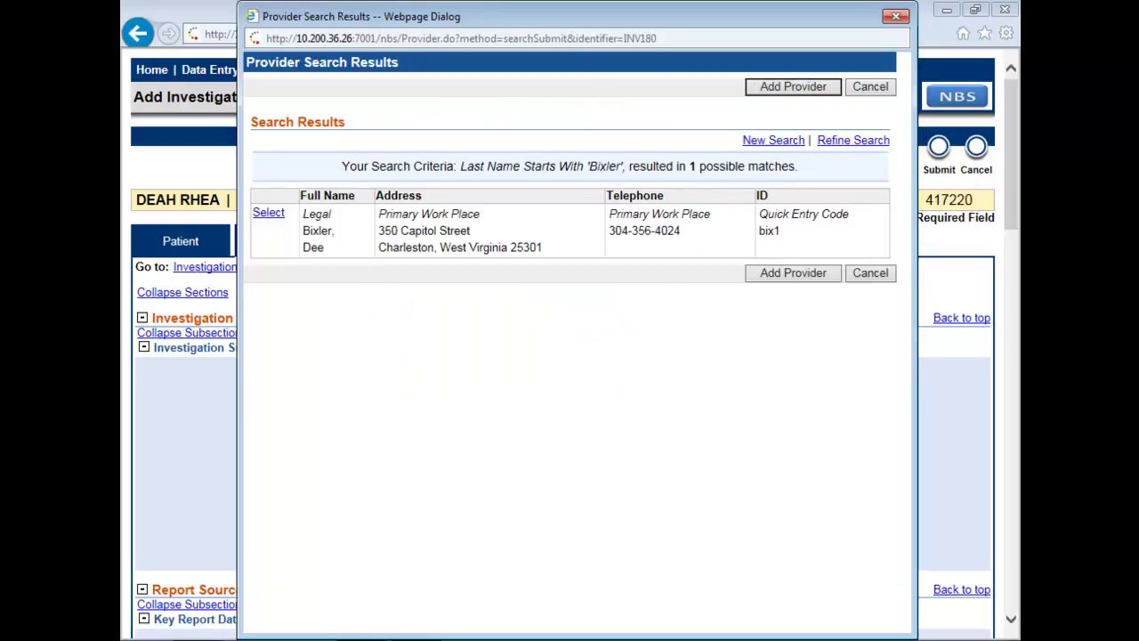
pyautogui.click(269, 213)
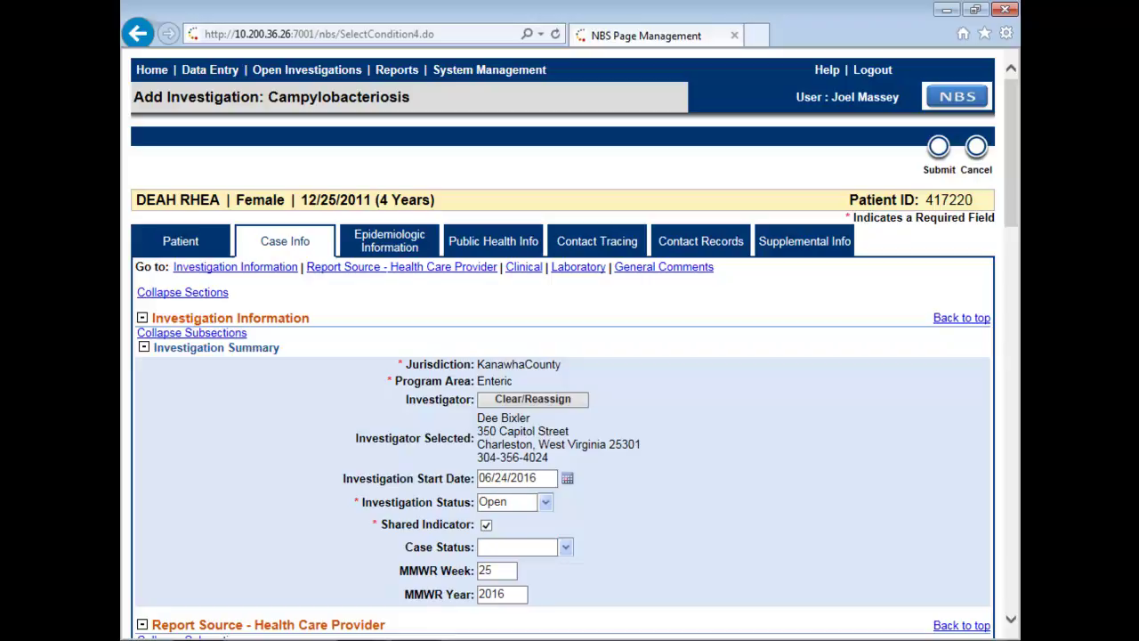
# Set the investigation's case status to Probable
pyautogui.click(566, 548)
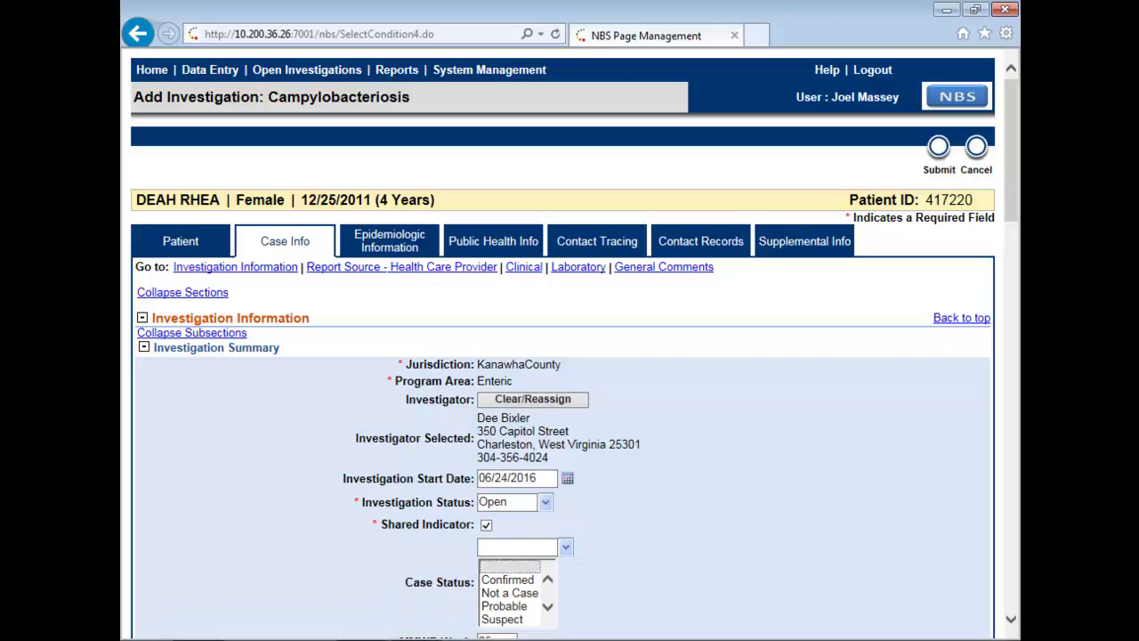
pyautogui.press('Down')
pyautogui.press('Down')
pyautogui.press('Down')
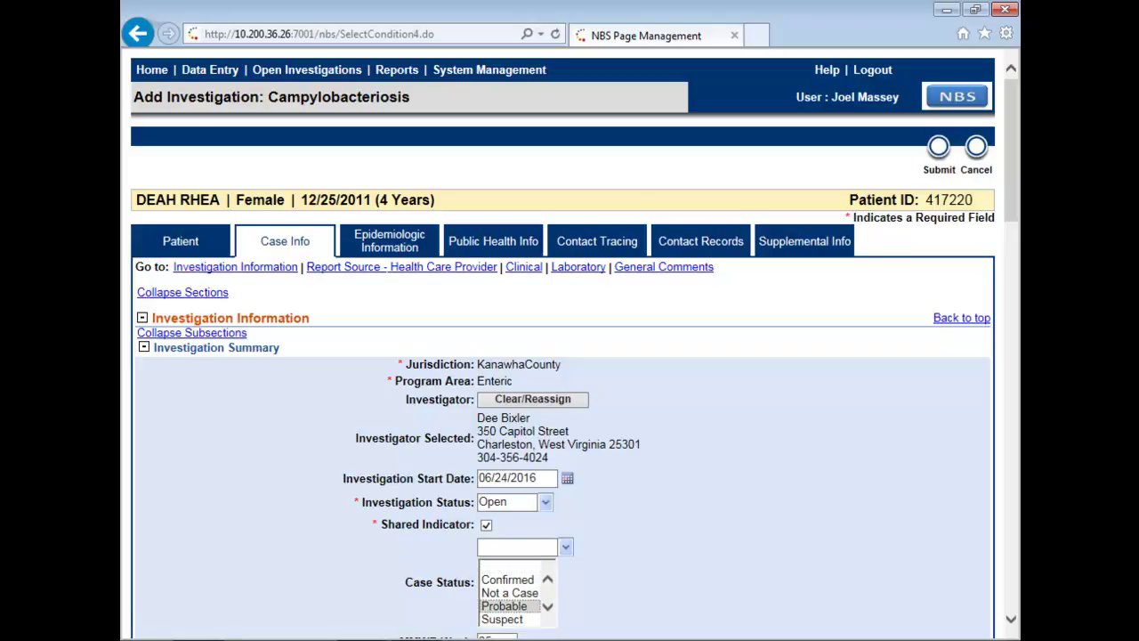
pyautogui.press('Return')
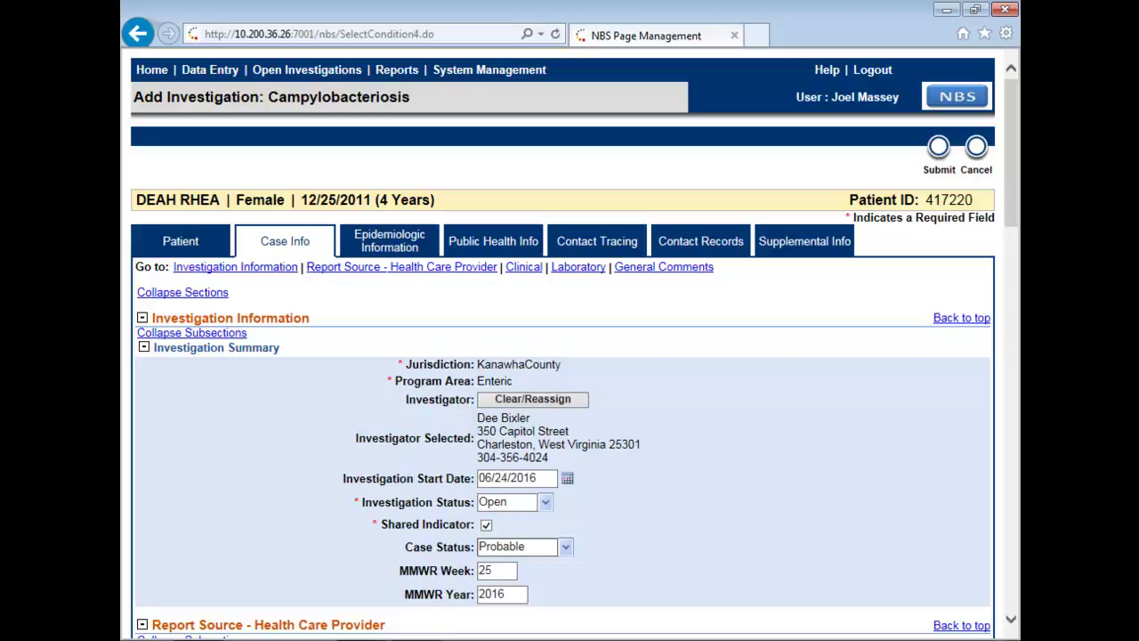
# Enter 04/27/2016 as the earliest date reported to LHD in the key report dates
pyautogui.scroll(-4, 570, 356)
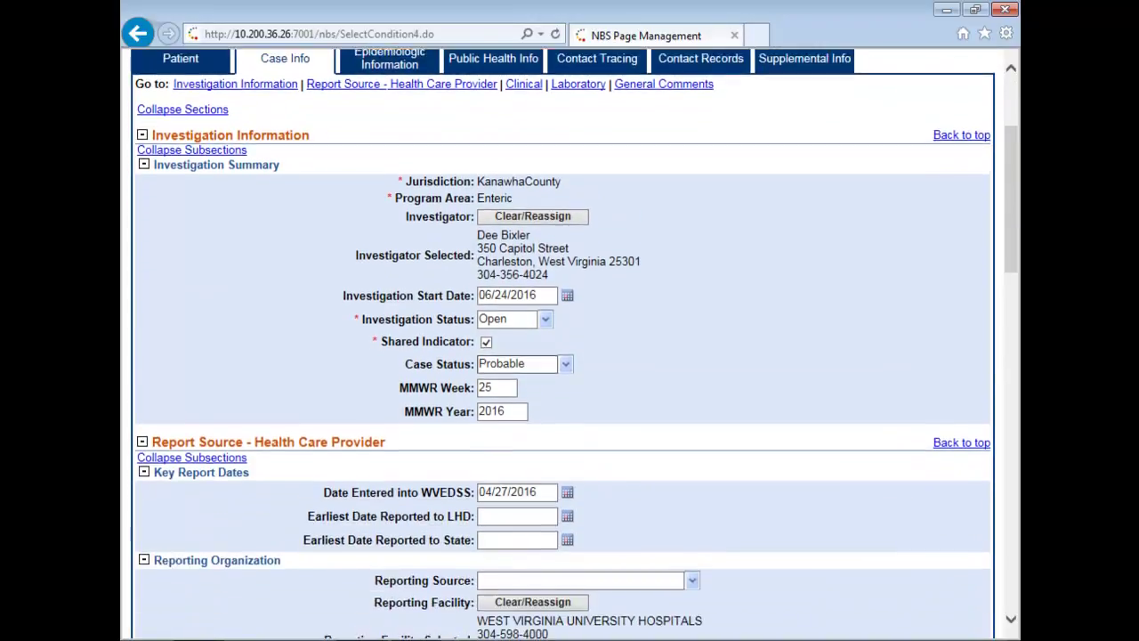
pyautogui.scroll(-2, 570, 356)
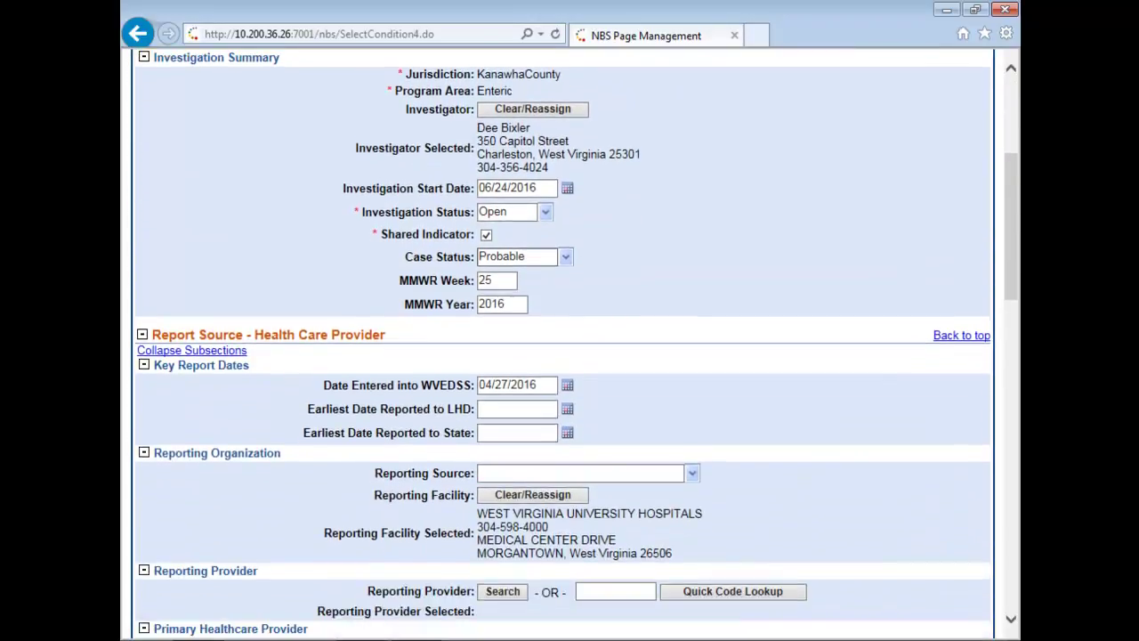
pyautogui.click(517, 409)
pyautogui.write('04/27/')
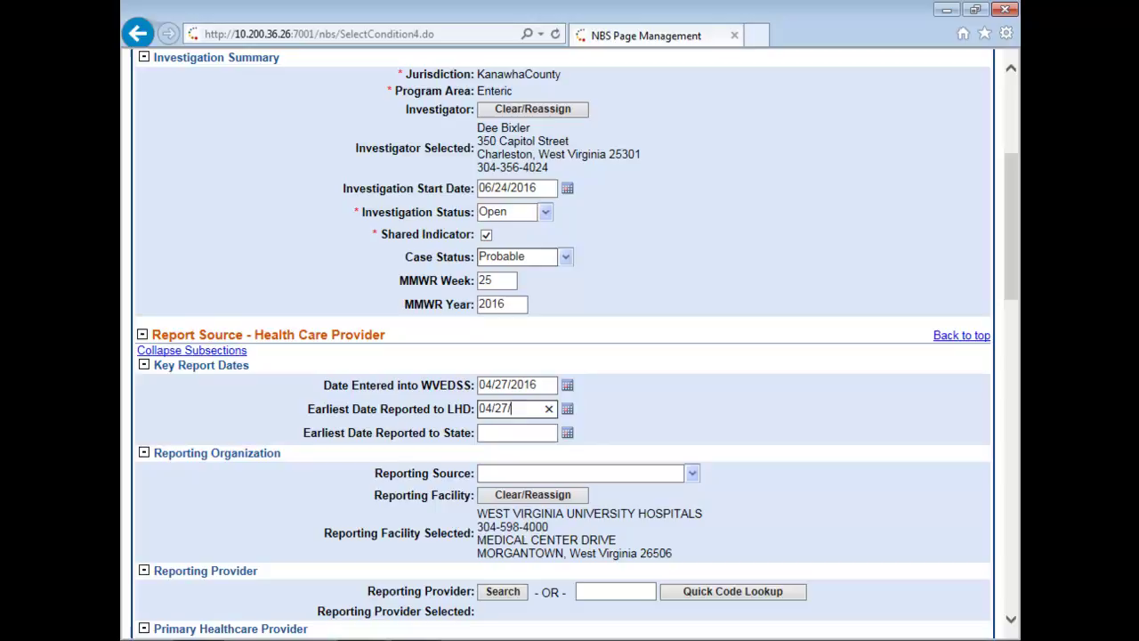
pyautogui.write('2016')
pyautogui.press('Tab')
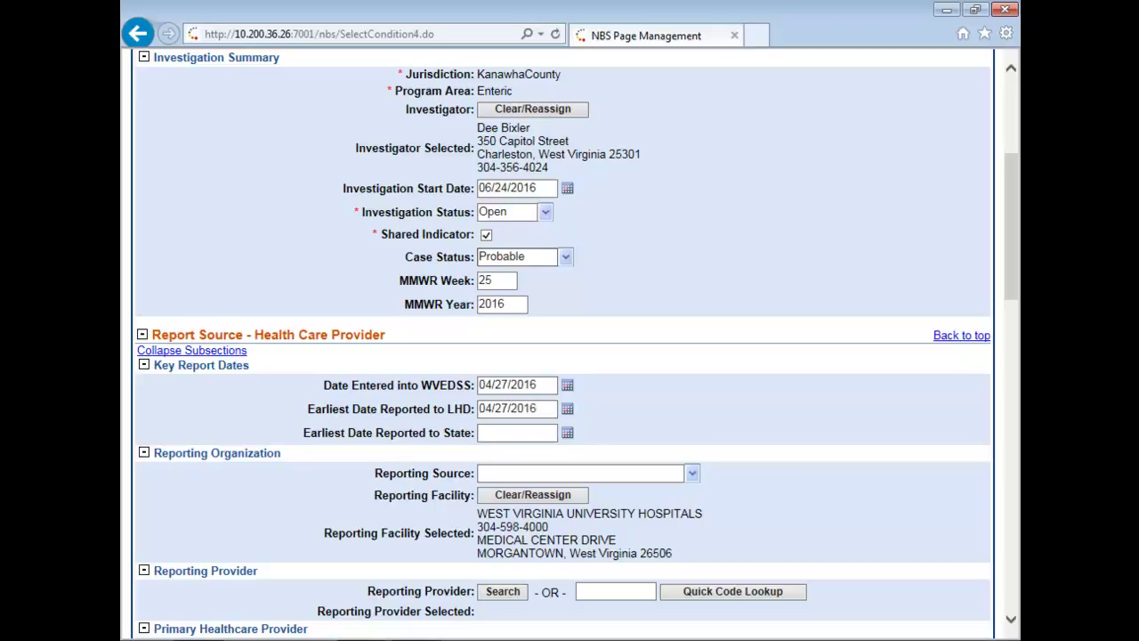
# Set the reporting organization's reporting source to Laboratory
pyautogui.click(581, 473)
pyautogui.click(693, 473)
pyautogui.scroll(-2, 588, 529)
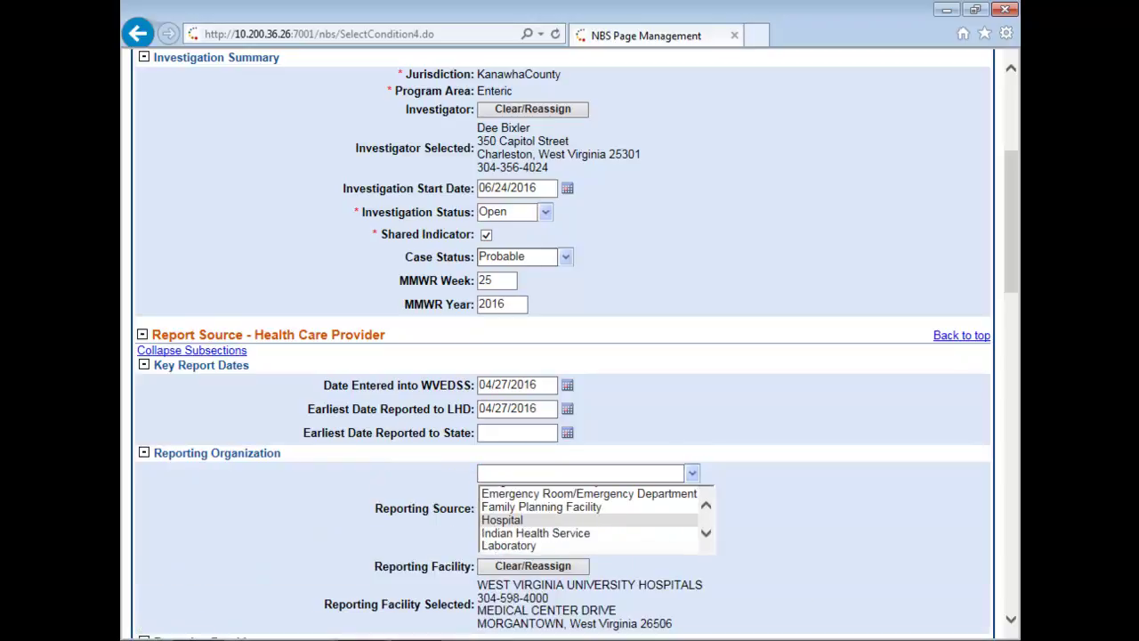
pyautogui.click(534, 546)
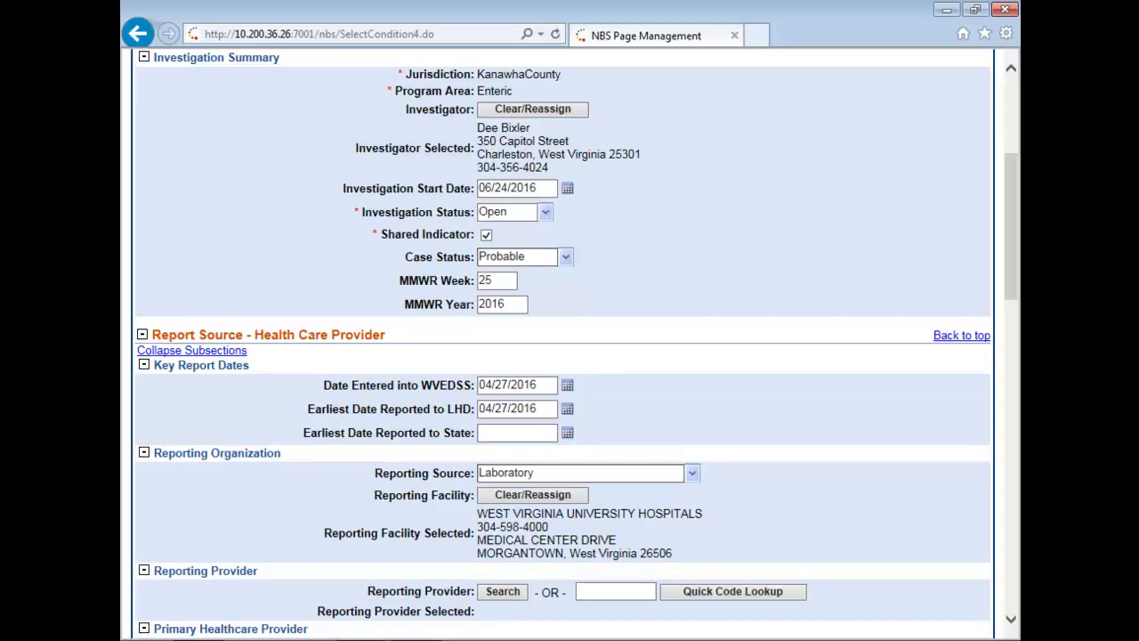
# Enter 04/26/2016 as the onset date in the clinical section's condition related dates
pyautogui.scroll(-1, 570, 341)
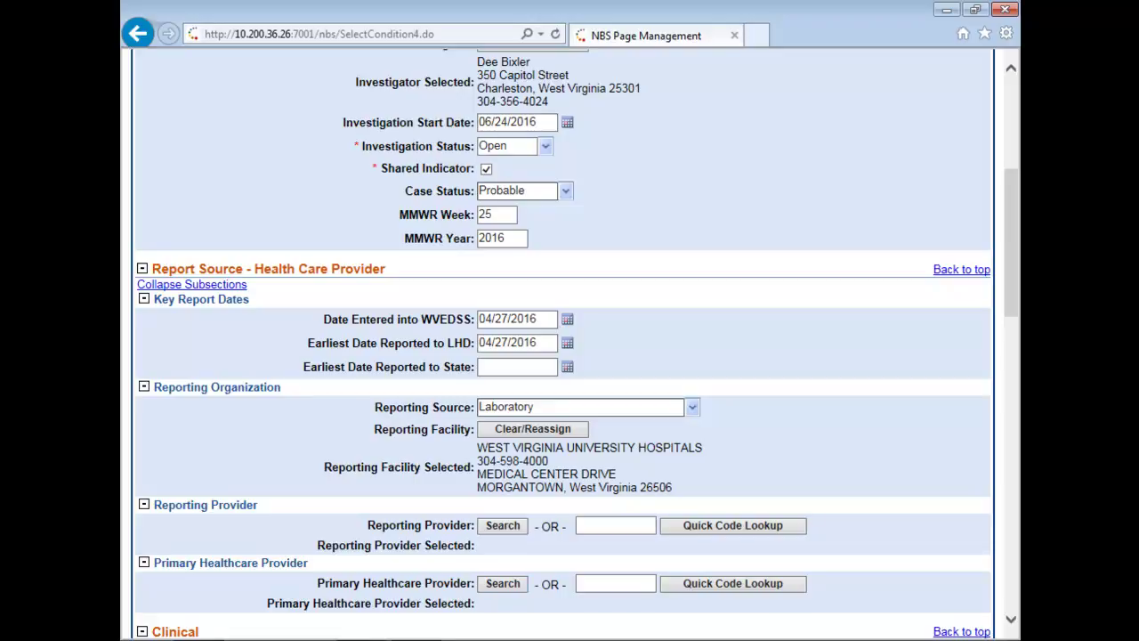
pyautogui.scroll(-6, 570, 342)
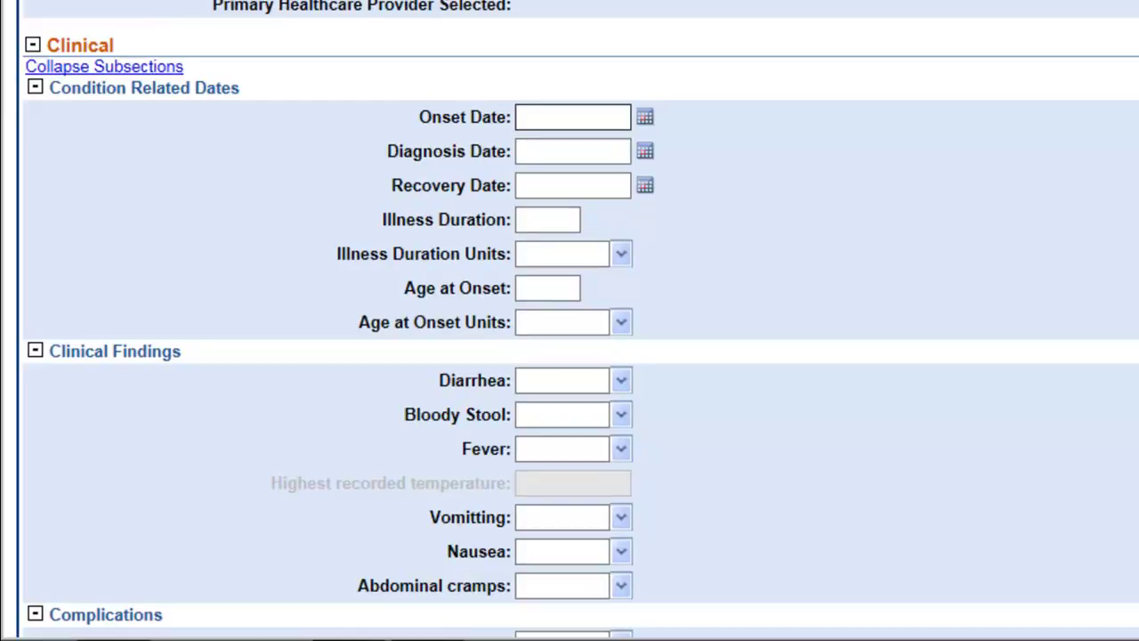
pyautogui.scroll(-3, 570, 357)
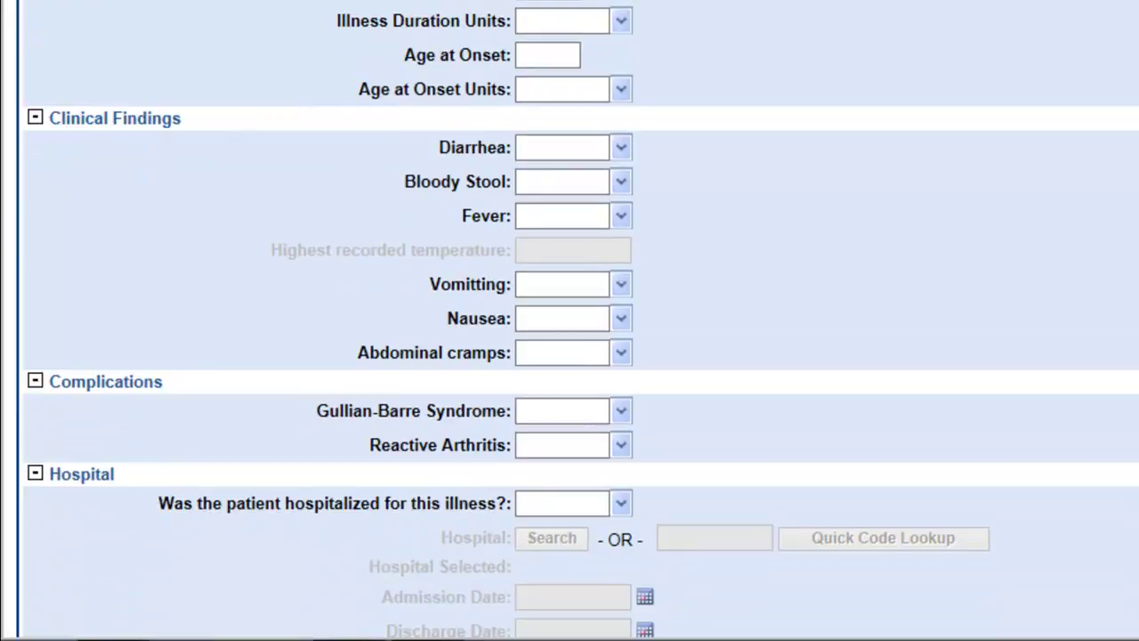
pyautogui.scroll(2, 570, 357)
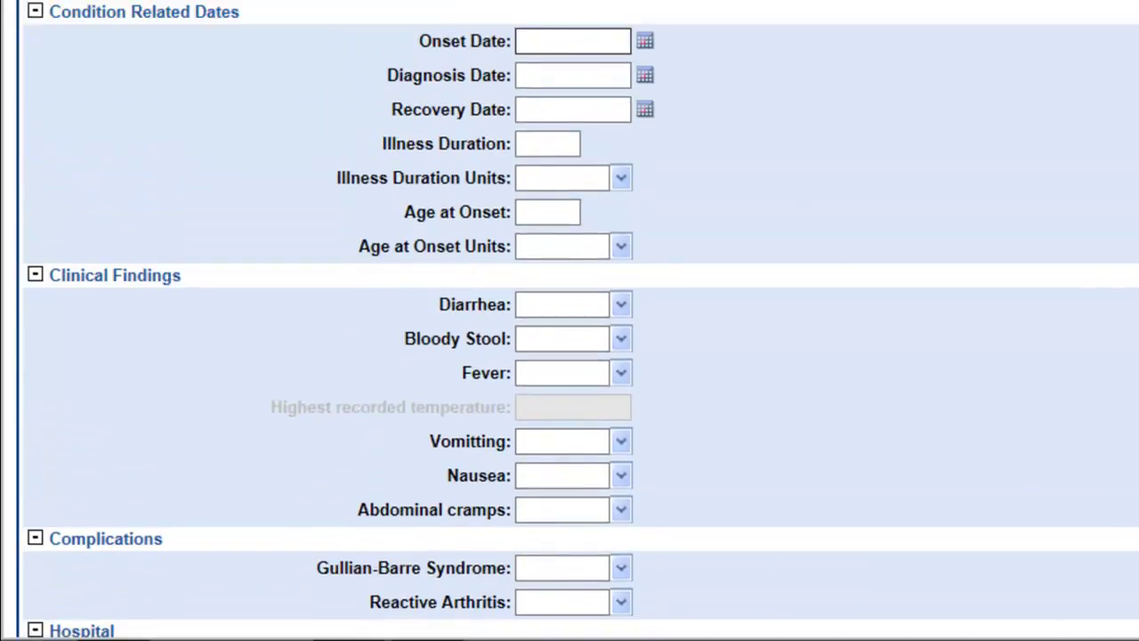
pyautogui.write('04/26/2016')
pyautogui.click(645, 41)
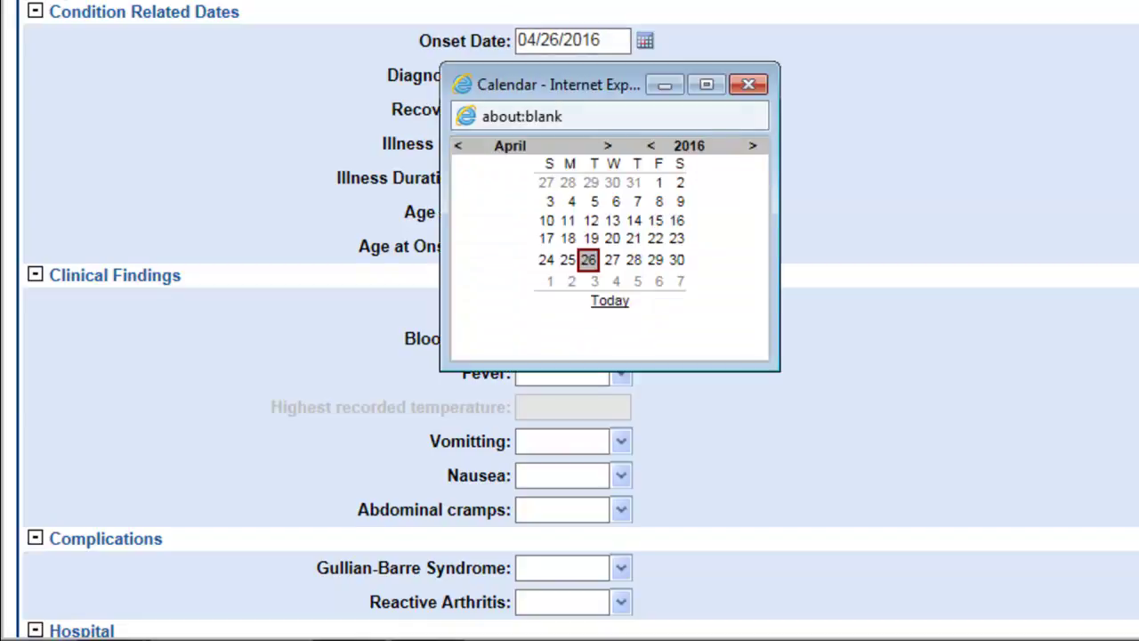
pyautogui.click(590, 259)
# Enter diagnosis date 04/27/2016 and recovery date 04/28/2016, with illness duration units in Days
pyautogui.click(572, 76)
pyautogui.write('04/27/2016')
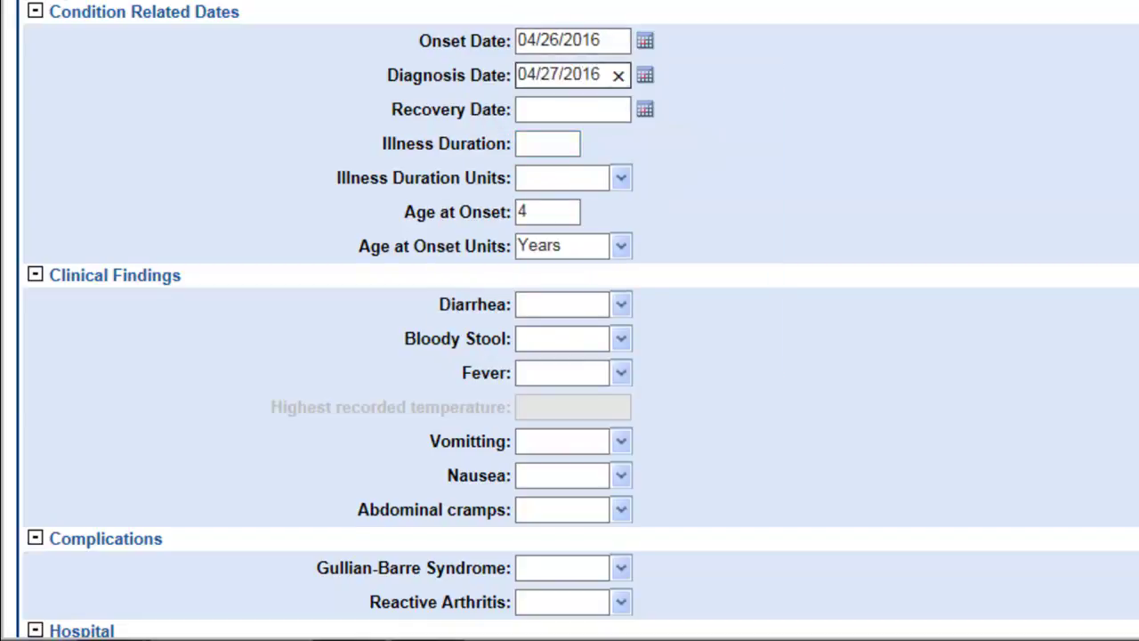
pyautogui.click(645, 75)
pyautogui.press('Tab')
pyautogui.write('04/28/2016')
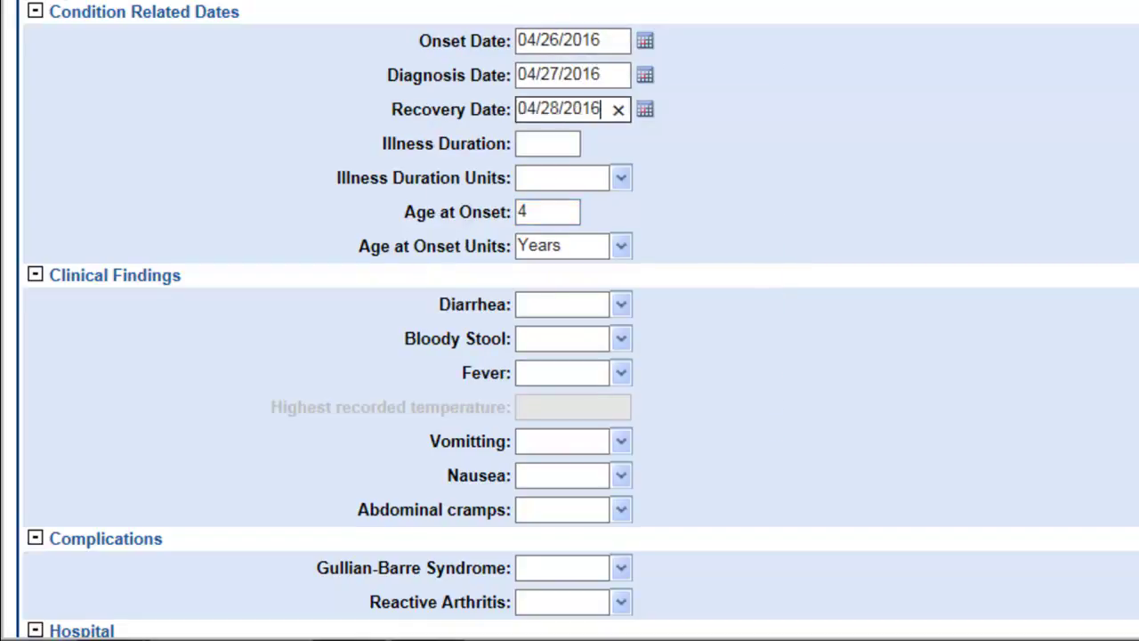
pyautogui.click(632, 329)
# In the clinical findings, set diarrhea to Yes and bloody stool to No
pyautogui.scroll(-2, 570, 320)
pyautogui.click(563, 143)
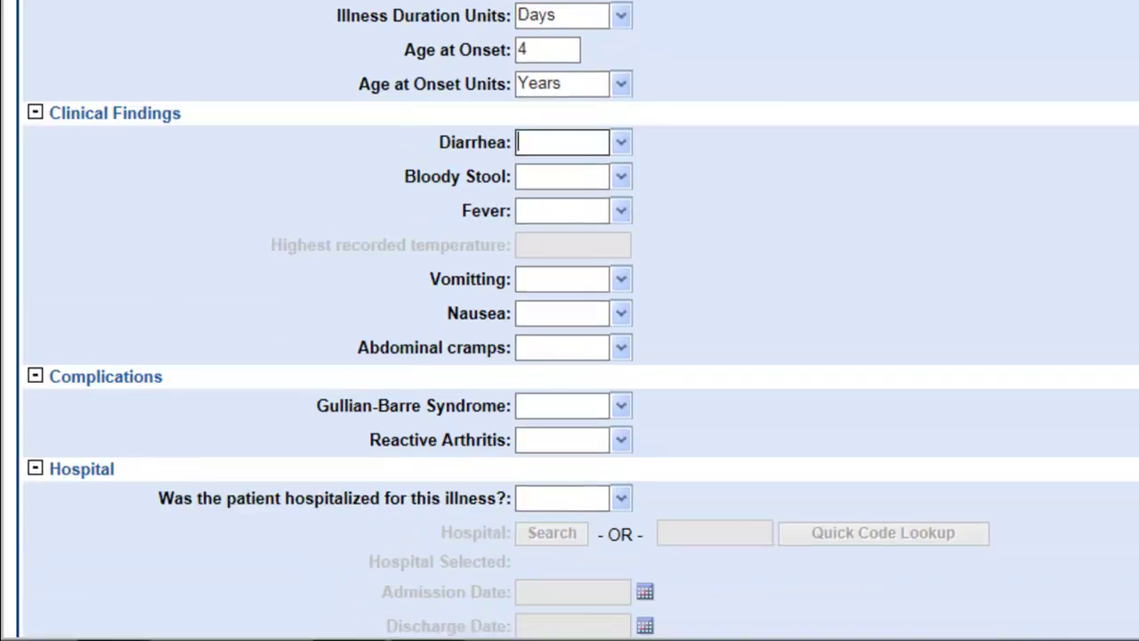
pyautogui.click(621, 142)
pyautogui.click(536, 228)
pyautogui.click(621, 176)
pyautogui.click(557, 242)
pyautogui.click(621, 176)
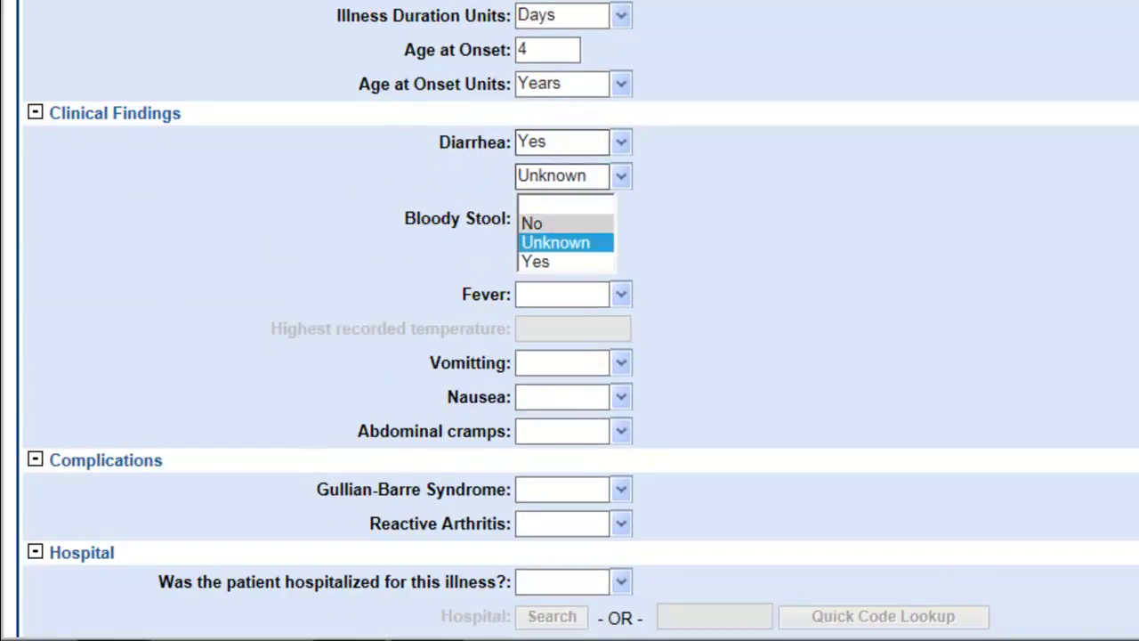
pyautogui.press('Up')
pyautogui.press('Return')
# Set fever to Yes and enter 38 as the highest recorded temperature
pyautogui.press('Tab')
pyautogui.hotkey('alt', 'Down')
pyautogui.press('Down')
pyautogui.press('Down')
pyautogui.press('Tab')
pyautogui.write('38')
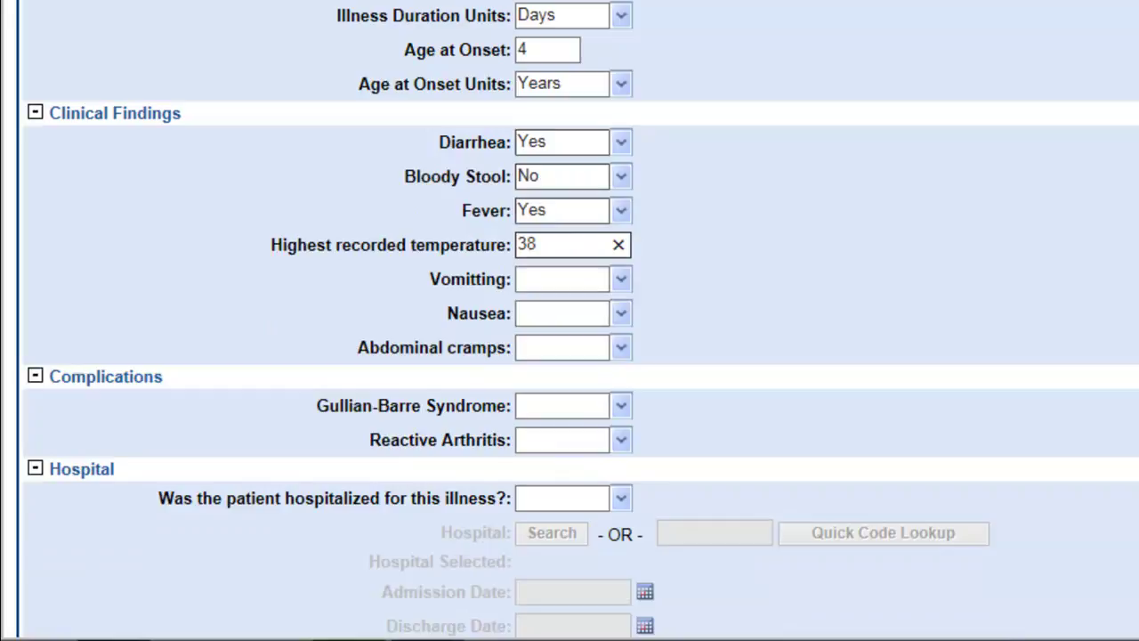
# Set vomiting to No and nausea to Yes in the clinical findings
pyautogui.press('Tab')
pyautogui.hotkey('alt', 'Down')
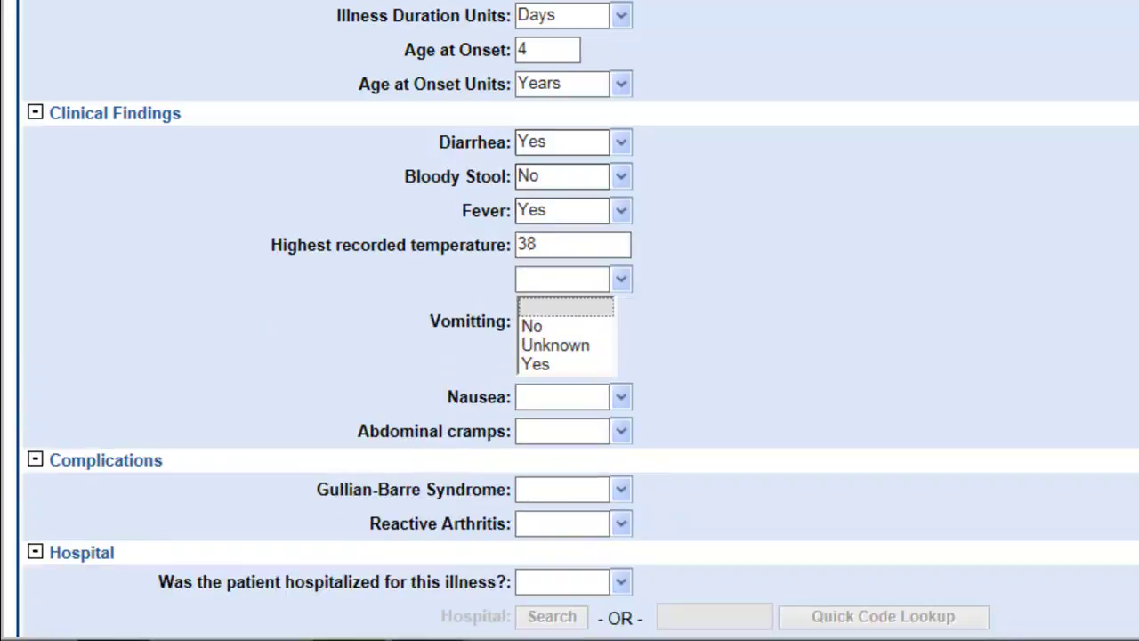
pyautogui.press('Down')
pyautogui.press('Return')
pyautogui.press('Tab')
pyautogui.hotkey('alt', 'Down')
pyautogui.press('Down')
pyautogui.press('Down')
pyautogui.press('Down')
pyautogui.press('Return')
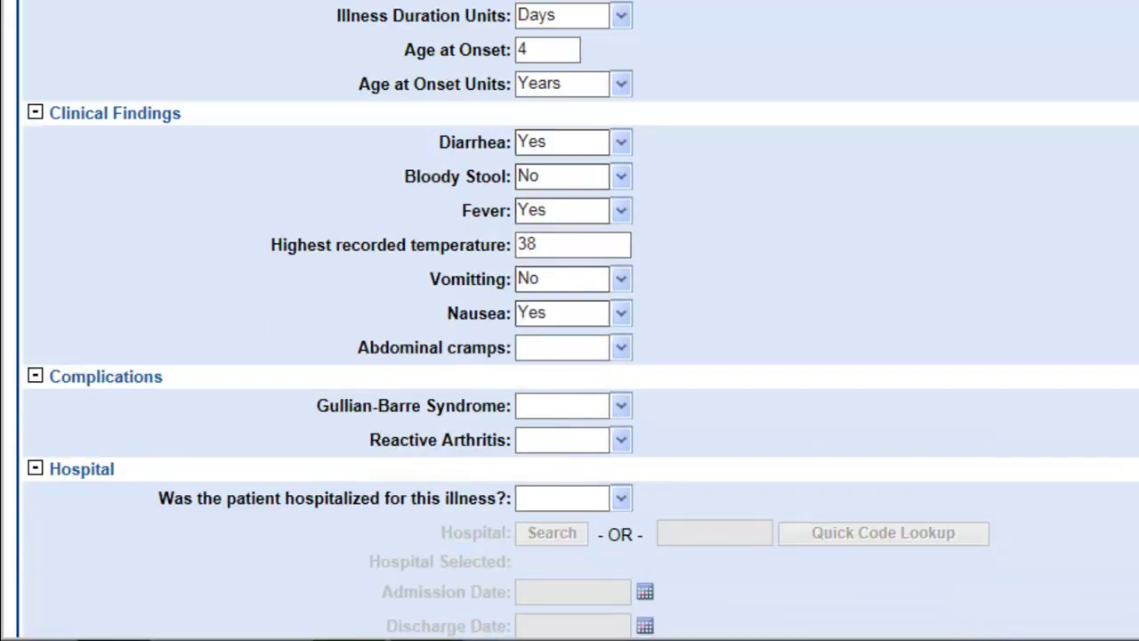
# Set abdominal cramps to Yes in the clinical findings
pyautogui.press('Tab')
pyautogui.press('Down')
pyautogui.press('Down')
pyautogui.press('Down')
# Set both complications, Gullian-Barre Syndrome and Reactive Arthritis, to No
pyautogui.press('Tab')
pyautogui.hotkey('alt', 'Down')
pyautogui.press('Down')
pyautogui.press('Return')
pyautogui.press('Tab')
pyautogui.press('Down')
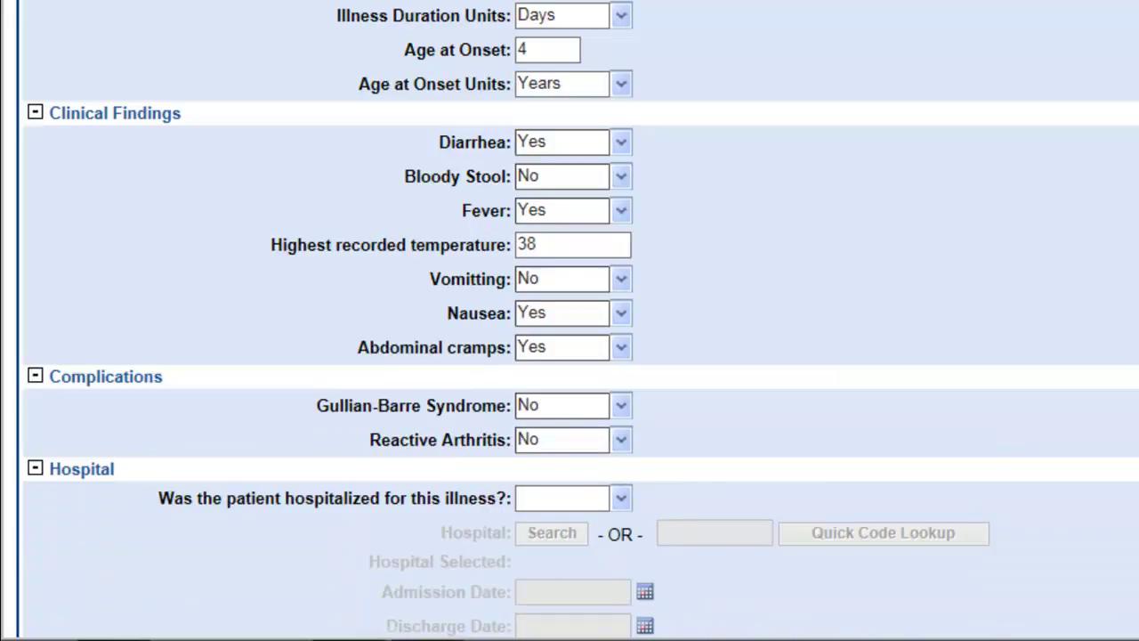
# Answer No to both hospitalization and death from this illness, and set the laboratory specimen source to Stool
pyautogui.press('Tab')
pyautogui.press('Down')
pyautogui.press('Tab')
pyautogui.hotkey('alt', 'Down')
pyautogui.press('Down')
pyautogui.press('Return')
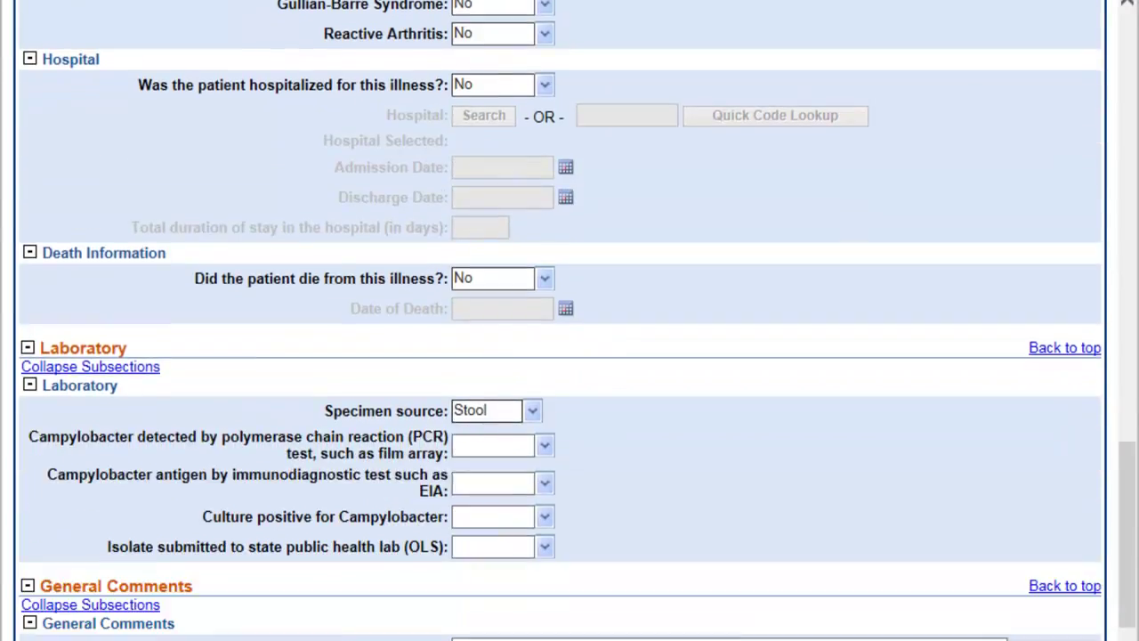
# Set Campylobacter antigen by immunodiagnostic test such as EIA to Yes
pyautogui.click(545, 466)
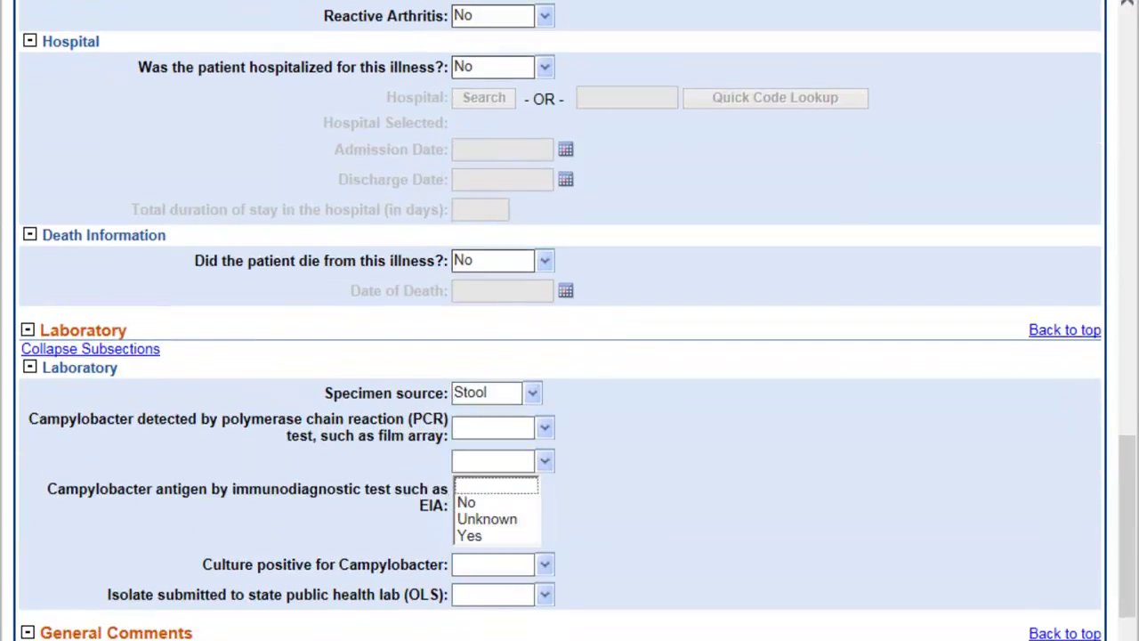
pyautogui.press('Down')
pyautogui.press('Down')
pyautogui.press('Down')
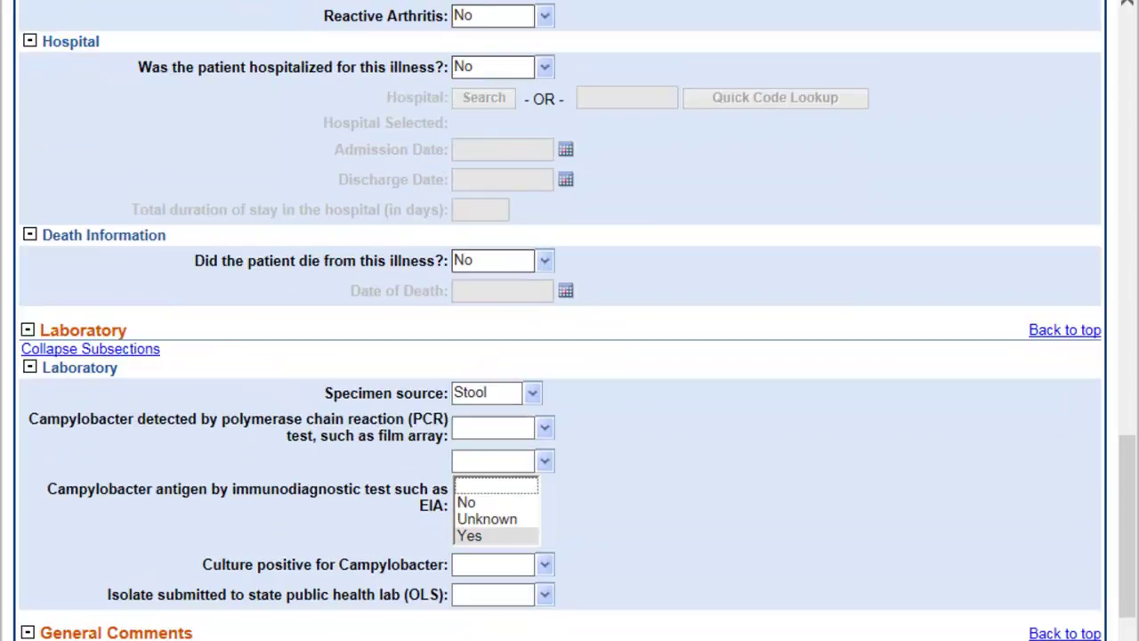
pyautogui.press('Return')
# Set Culture positive for Campylobacter to Unknown in the laboratory information
pyautogui.press('Tab')
pyautogui.press('Tab')
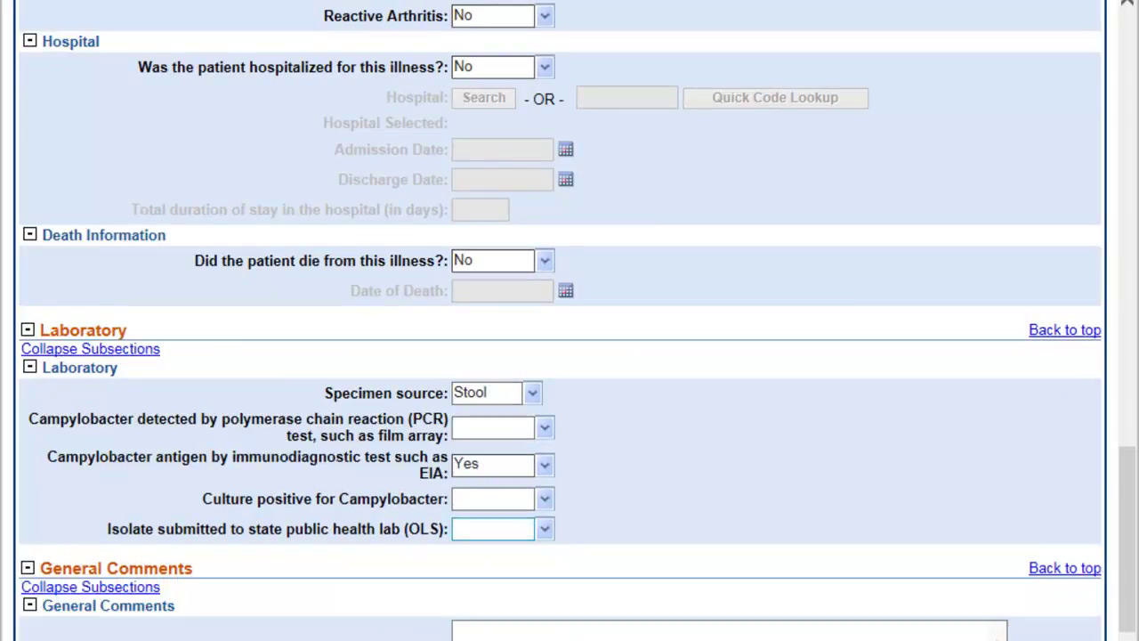
pyautogui.hotkey('alt', 'Down')
pyautogui.press('Down')
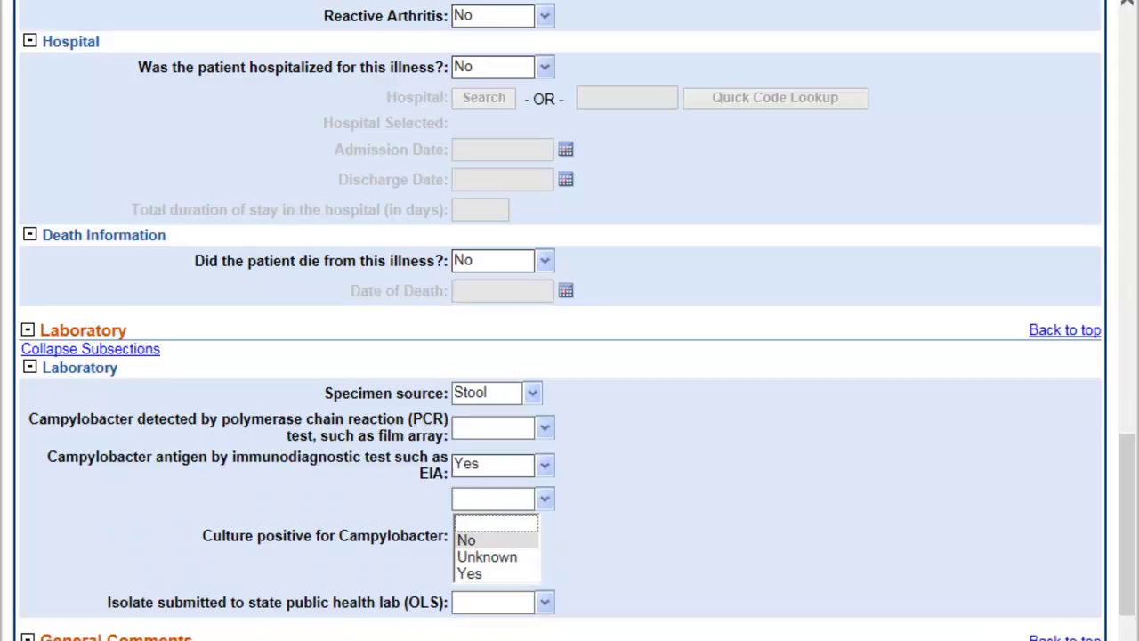
pyautogui.press('Down')
pyautogui.press('Return')
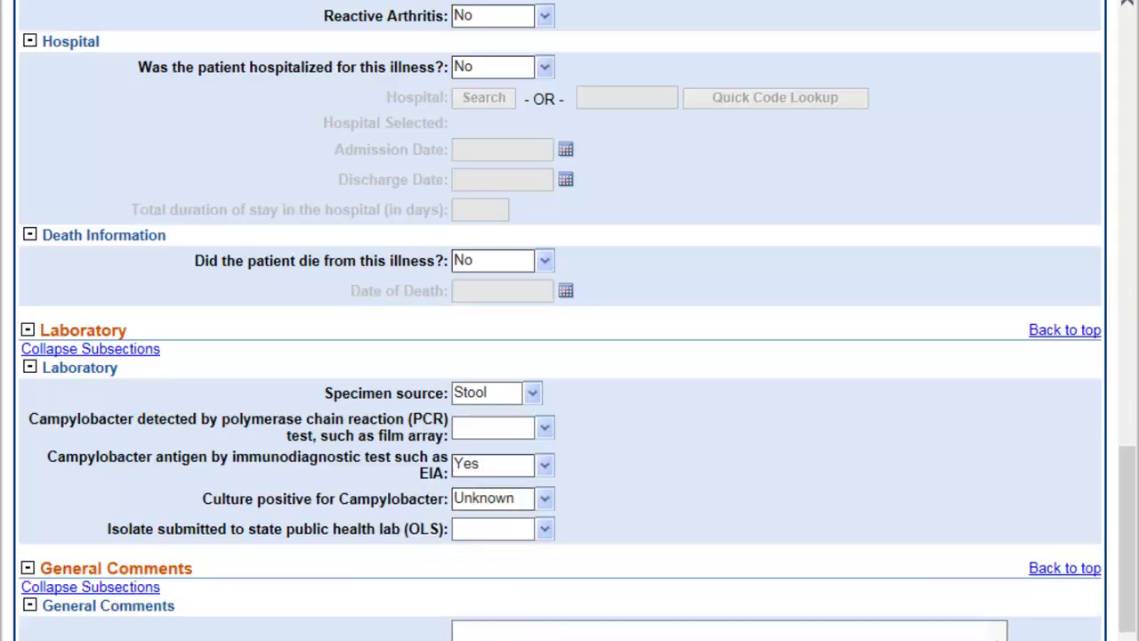
# Set Isolate submitted to state public health lab (OLS) to Yes
pyautogui.hotkey('alt', 'Down')
pyautogui.press('Down')
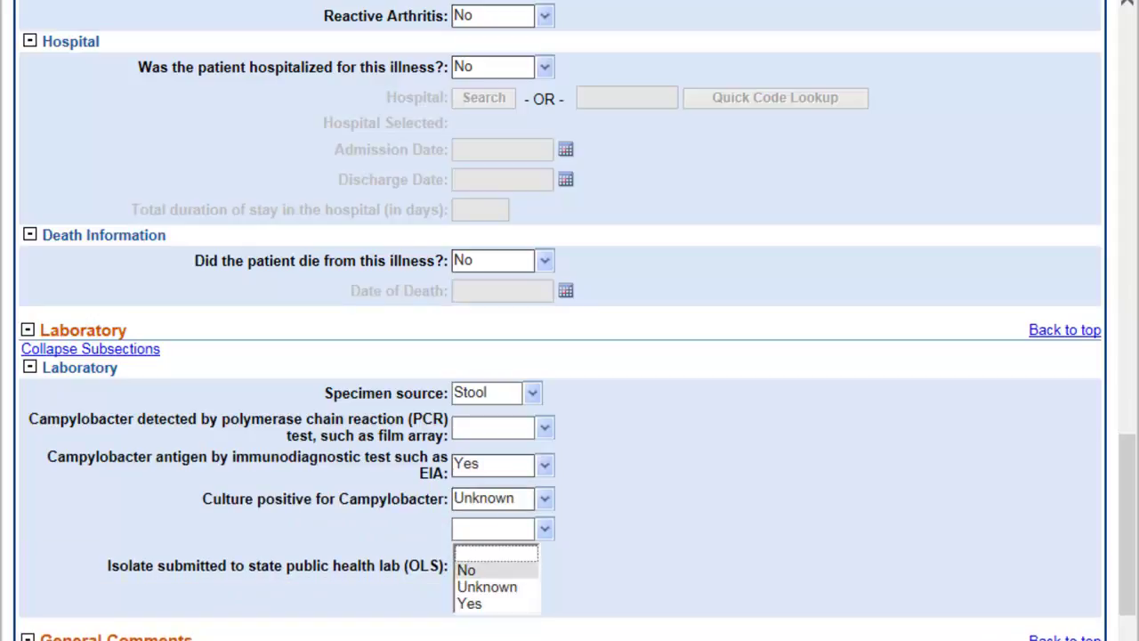
pyautogui.press('Down')
pyautogui.press('Down')
pyautogui.press('Return')
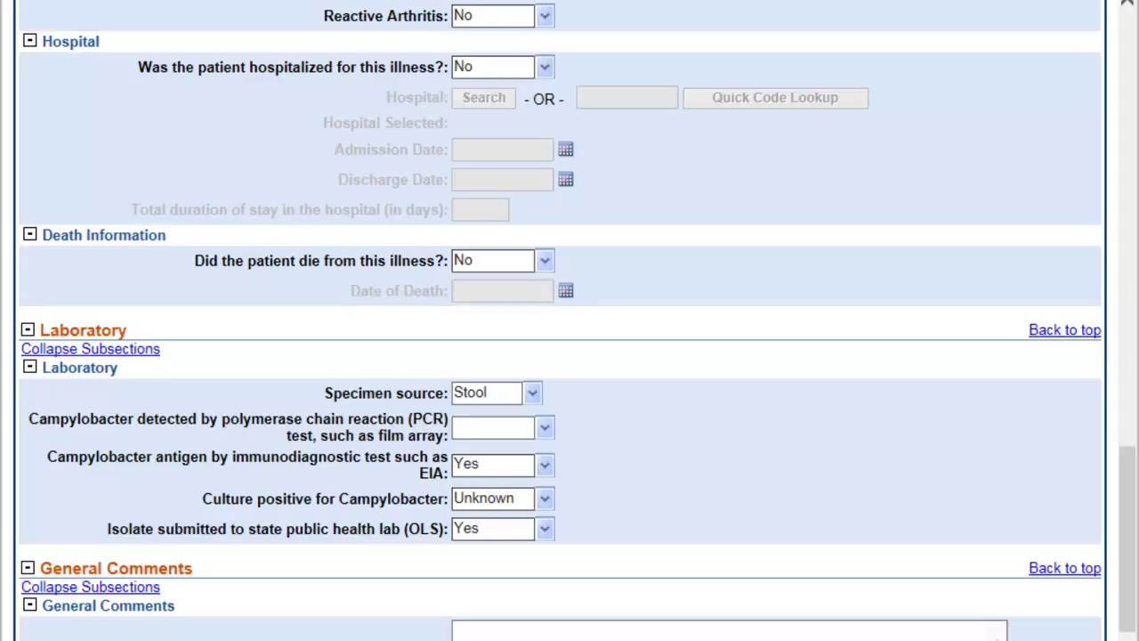
# Go to the epidemiologic information and review the exposure questions, group activity details, restaurant details and food history
pyautogui.scroll(-3, 570, 356)
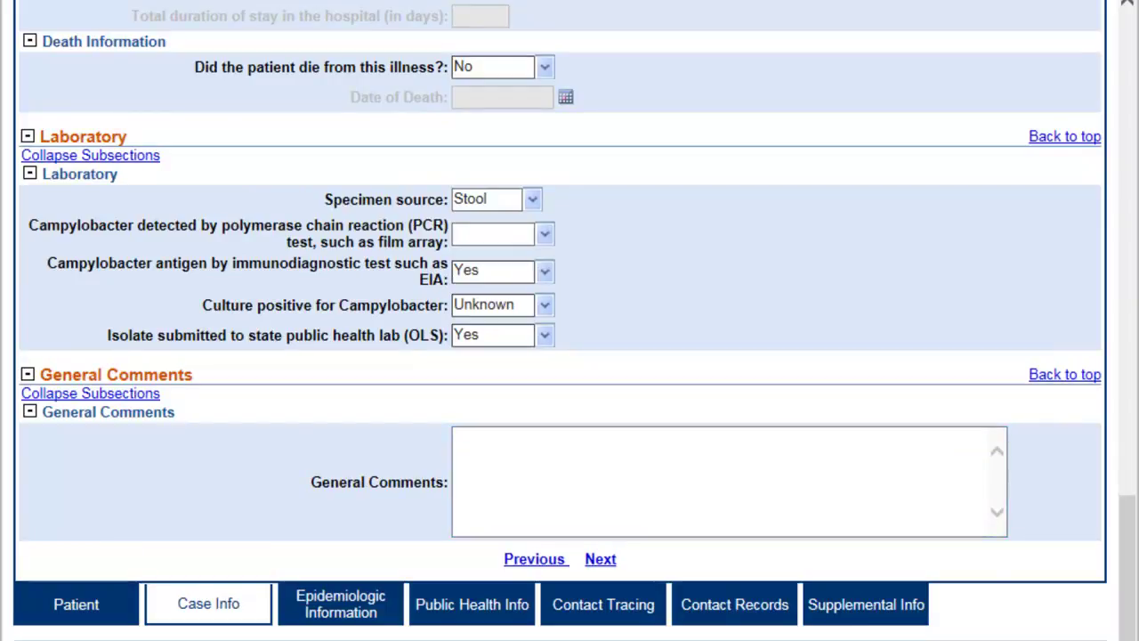
pyautogui.click(341, 604)
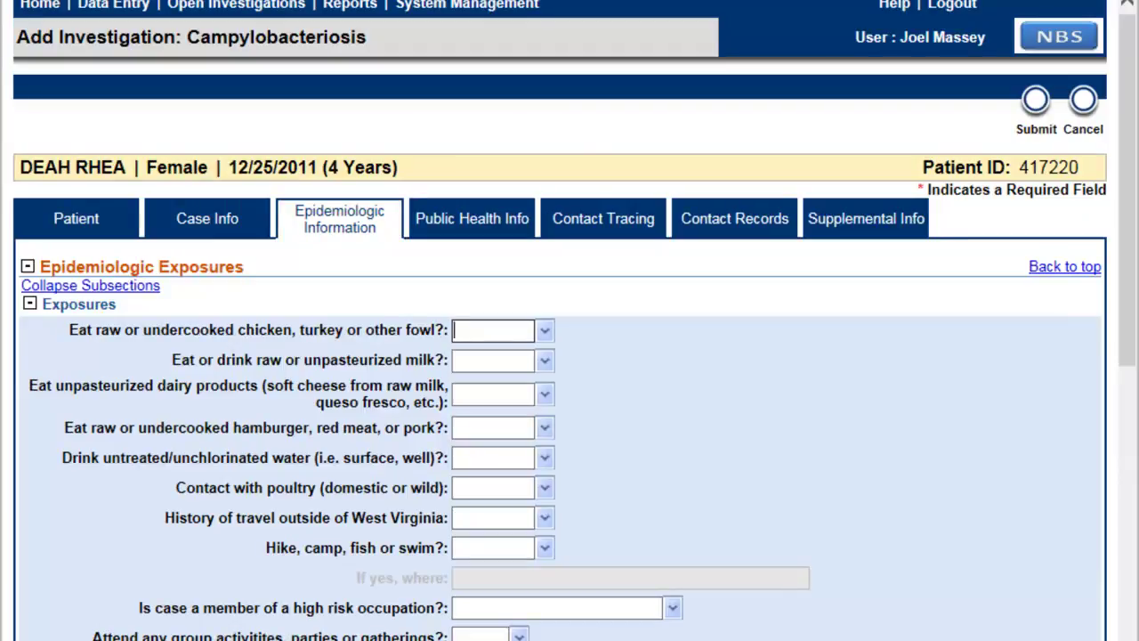
pyautogui.scroll(-1, 570, 356)
pyautogui.scroll(-1, 569, 356)
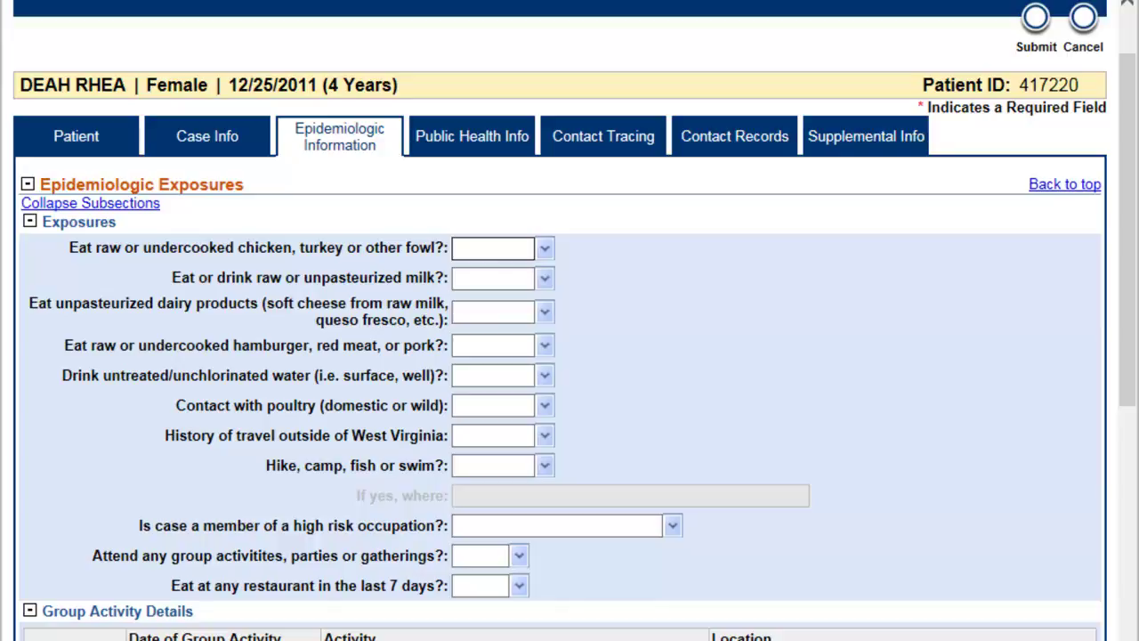
pyautogui.scroll(-2, 570, 356)
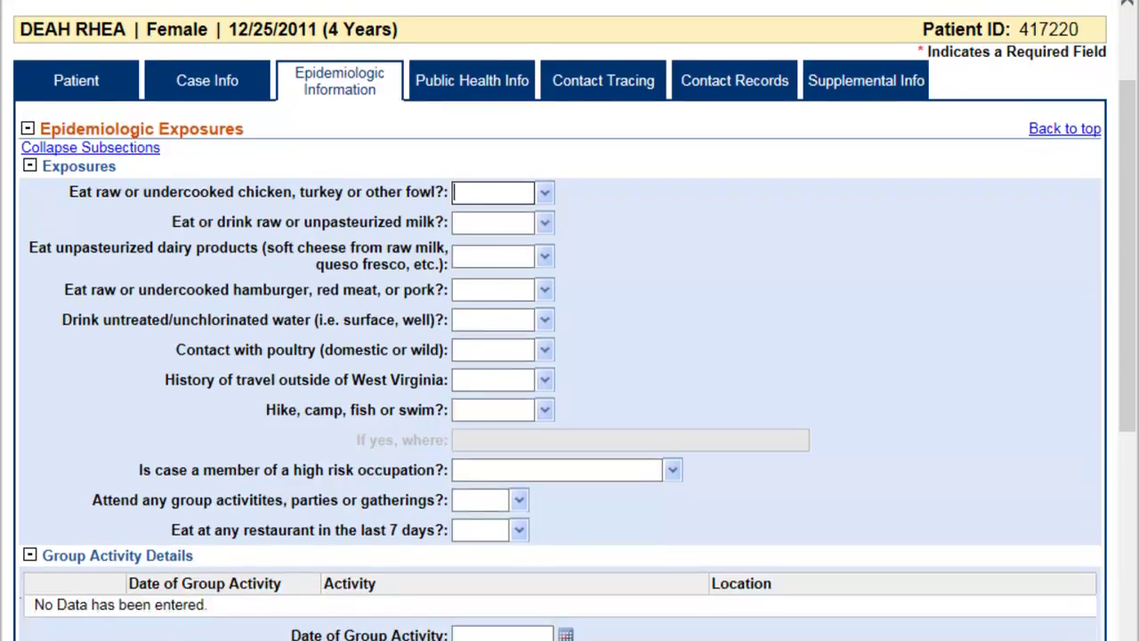
pyautogui.scroll(-3, 570, 356)
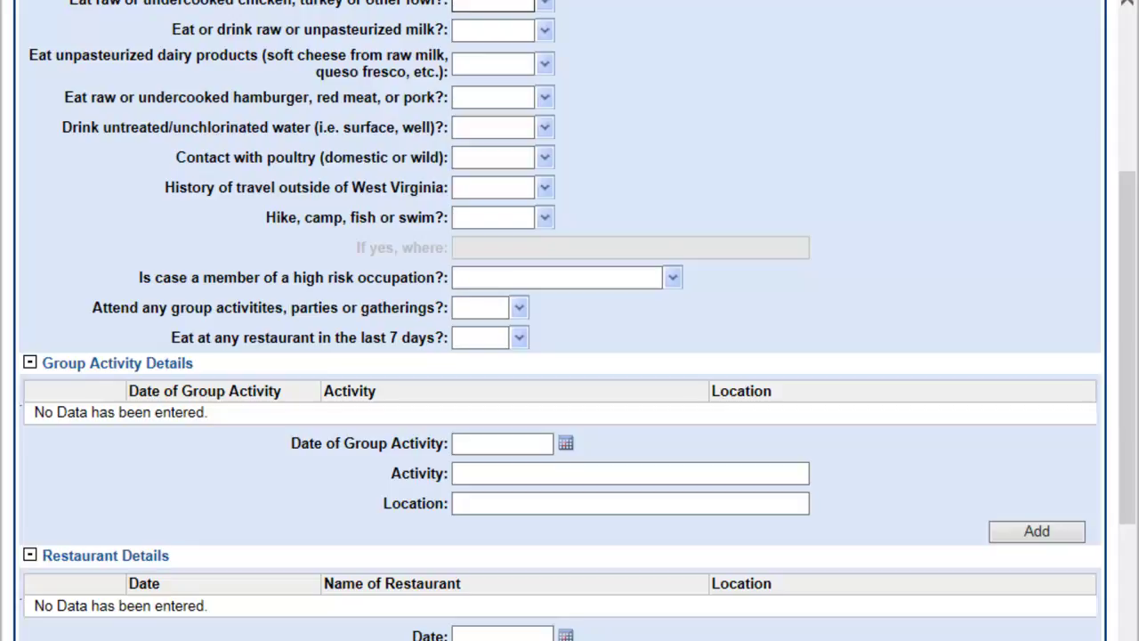
pyautogui.scroll(-2, 570, 356)
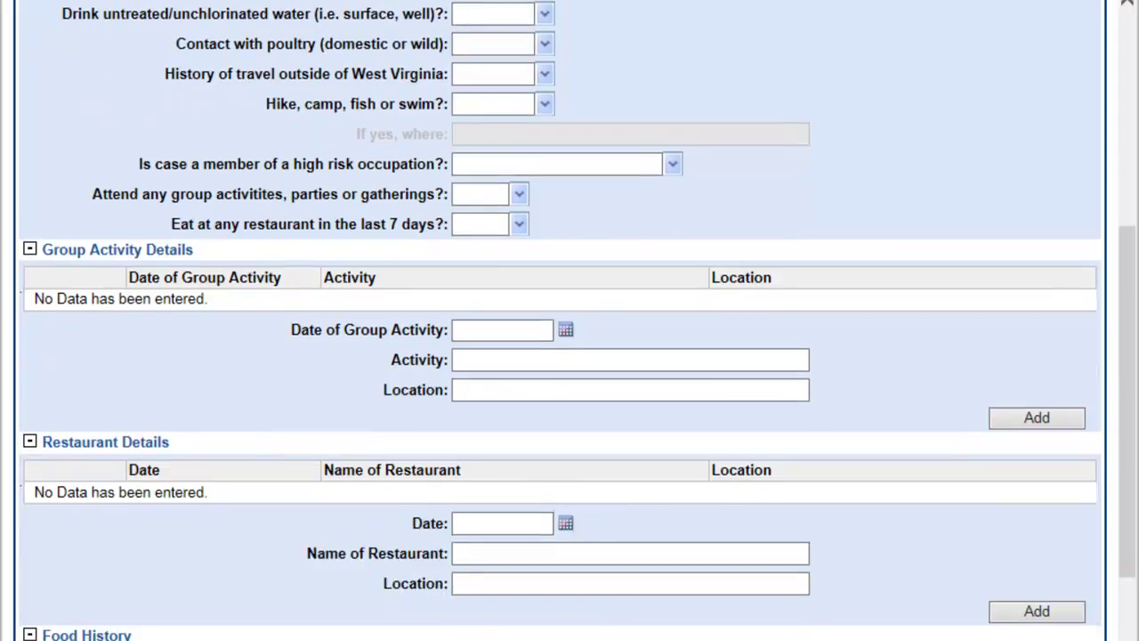
pyautogui.press('Tab')
pyautogui.press('Tab')
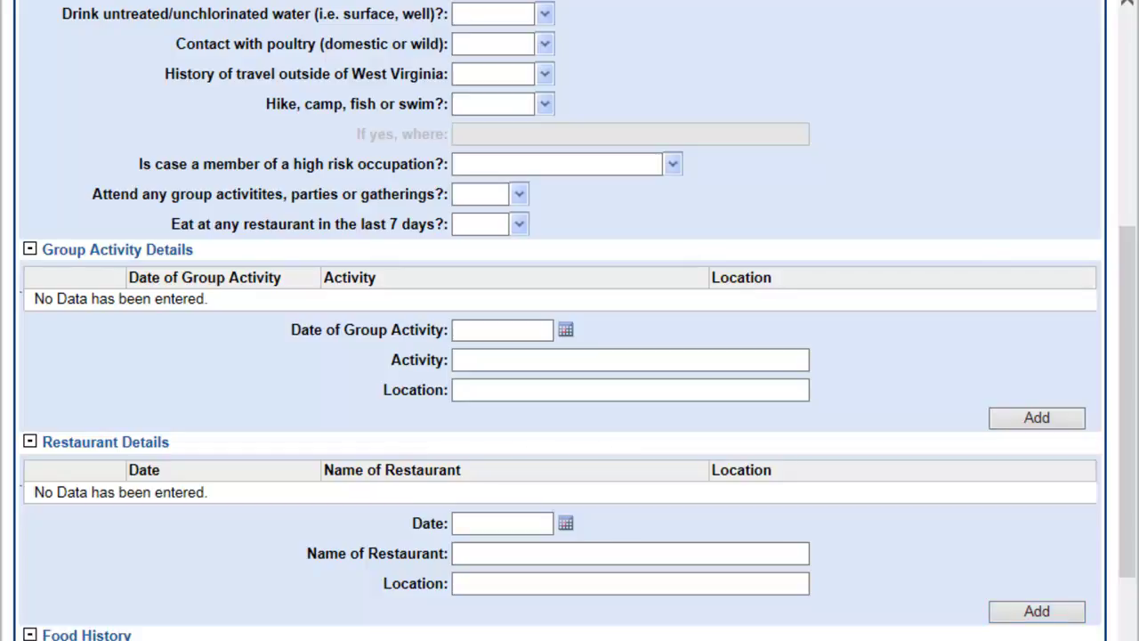
pyautogui.scroll(-3, 570, 320)
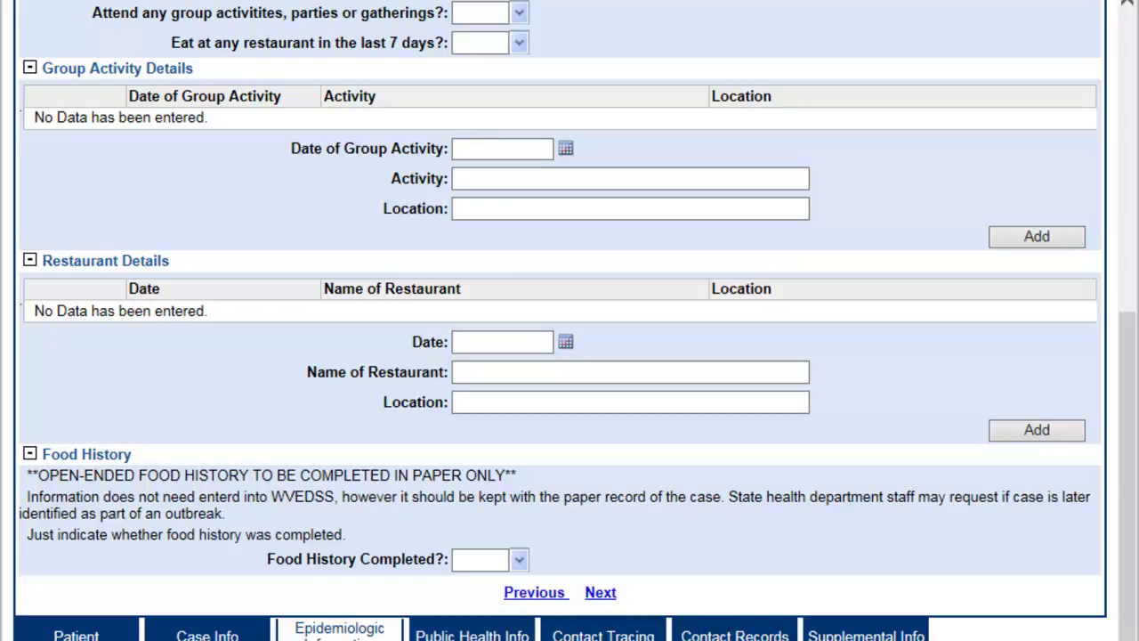
# Answer whether the food history was completed and move on to the public health information
pyautogui.click(520, 560)
pyautogui.click(479, 602)
pyautogui.click(601, 593)
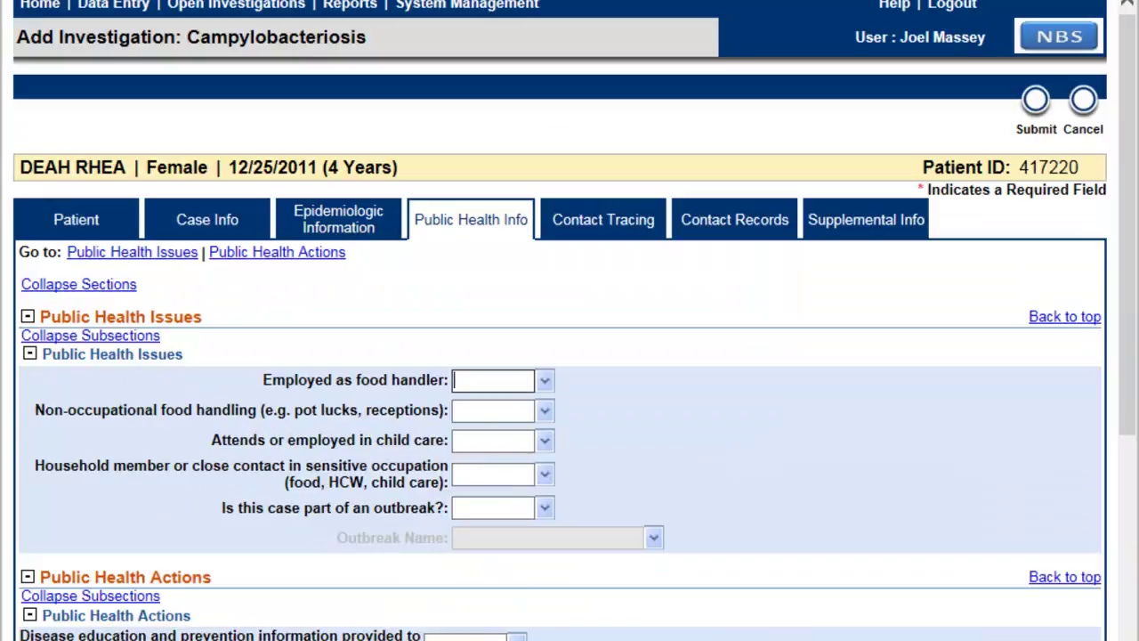
# Set Is this case part of an outbreak? to No in the public health issues
pyautogui.scroll(-4, 570, 356)
pyautogui.scroll(-2, 570, 356)
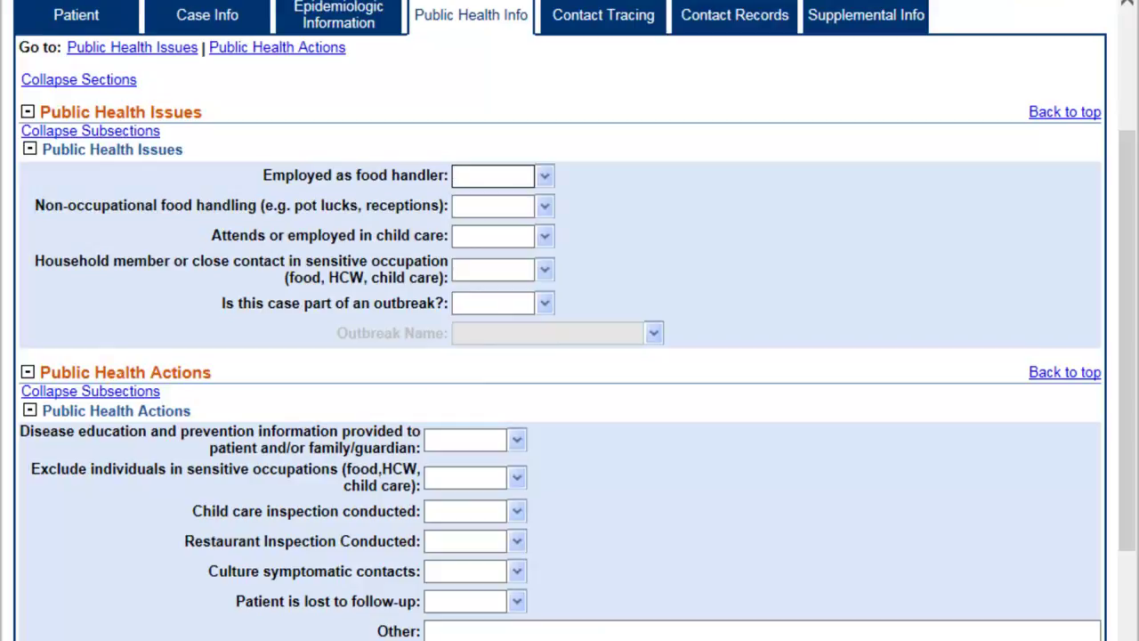
pyautogui.scroll(-2, 570, 356)
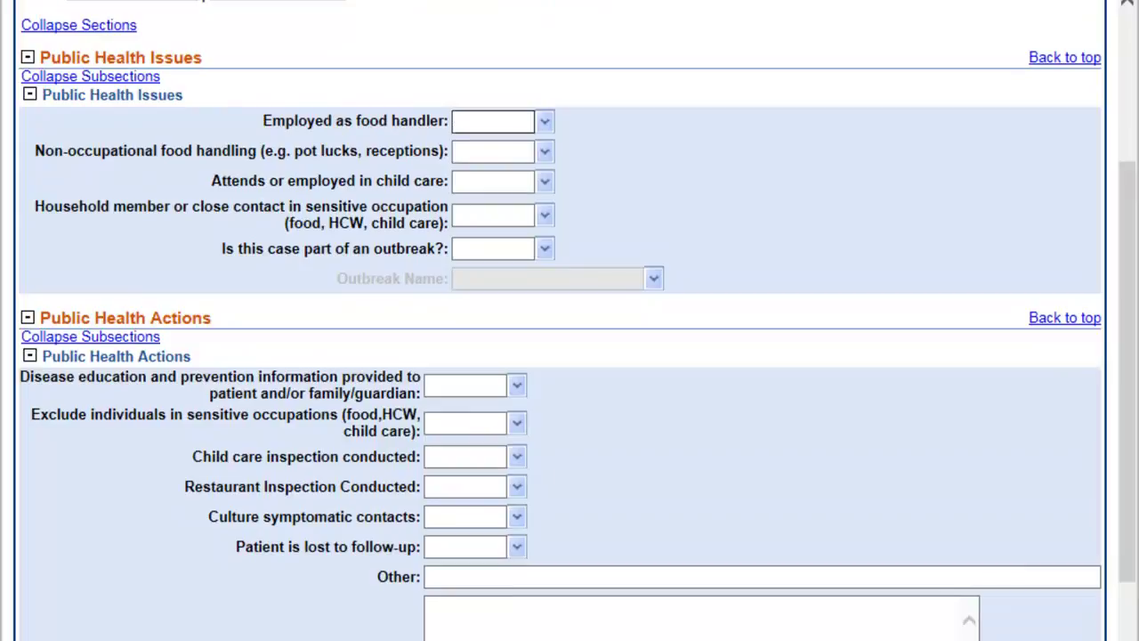
pyautogui.click(545, 250)
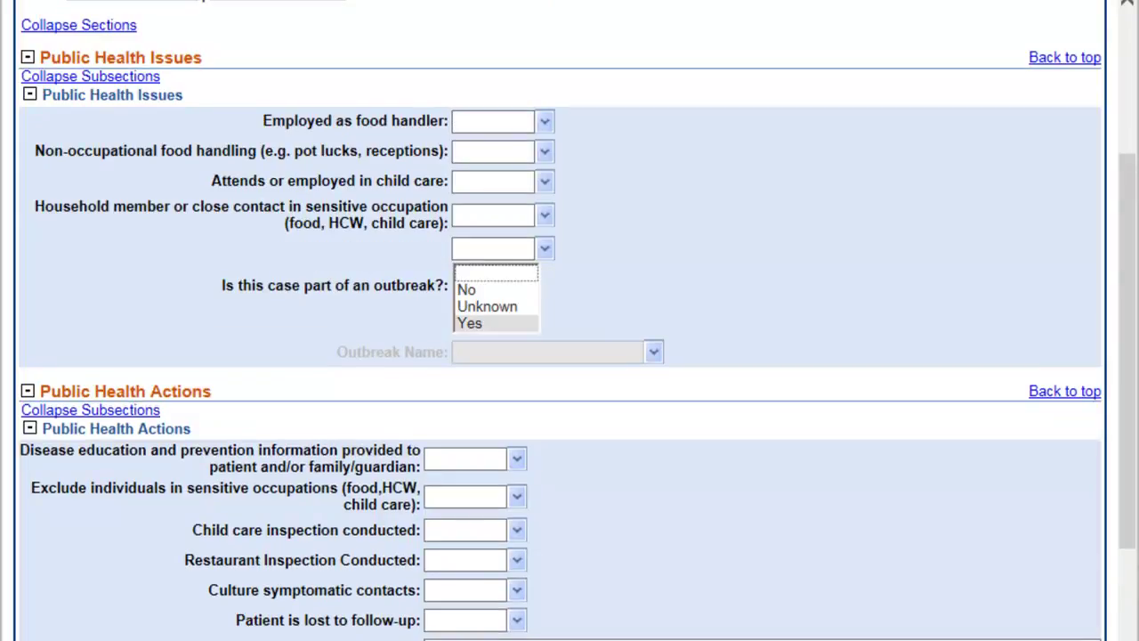
pyautogui.press('Up')
pyautogui.press('Up')
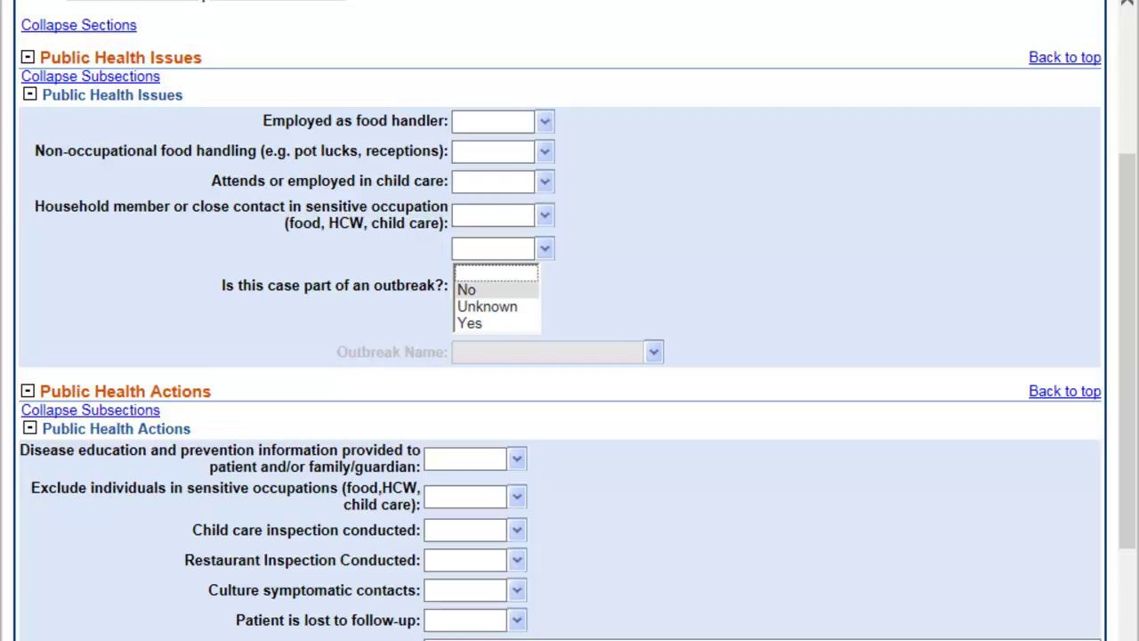
pyautogui.press('Tab')
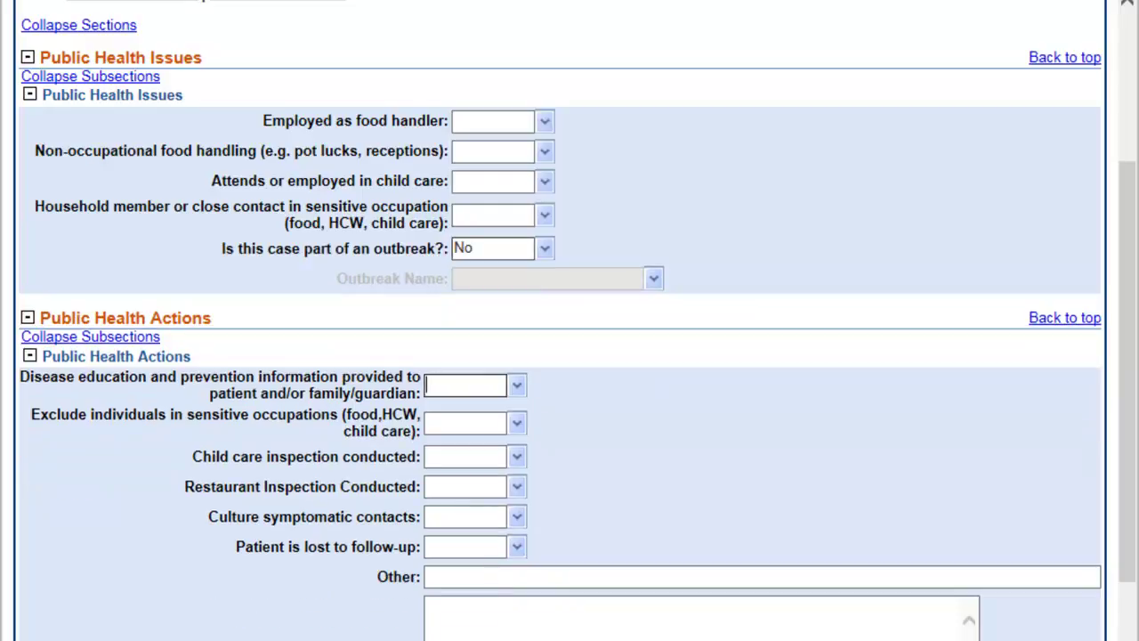
# Set both Employed as food handler and Non-occupational food handling to No
pyautogui.click(544, 122)
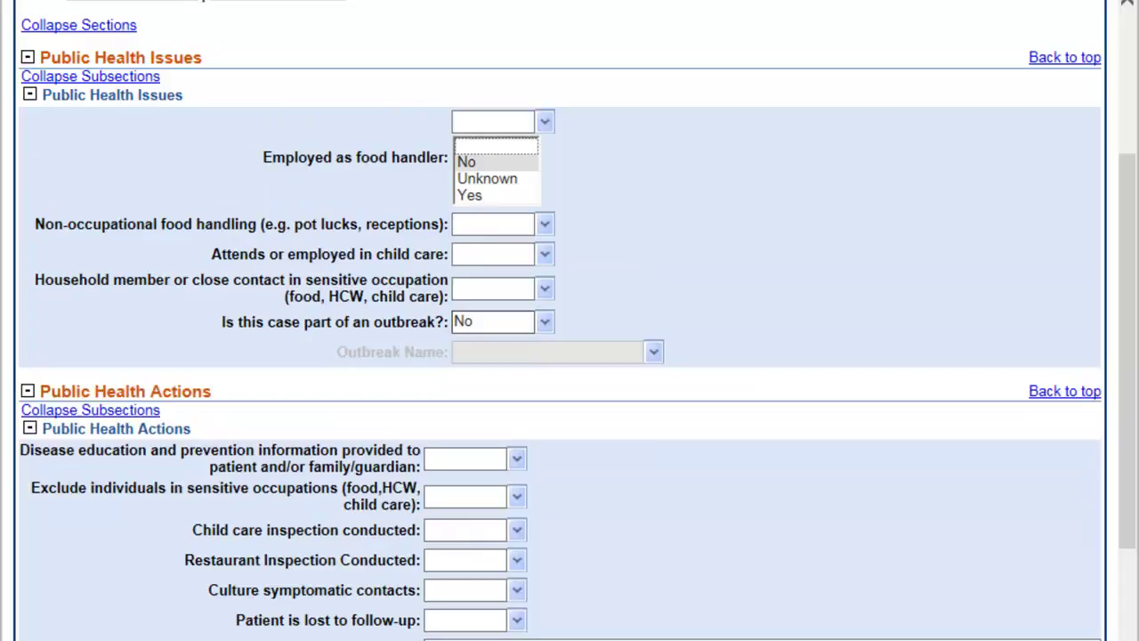
pyautogui.click(485, 162)
pyautogui.press('n')
pyautogui.press('Tab')
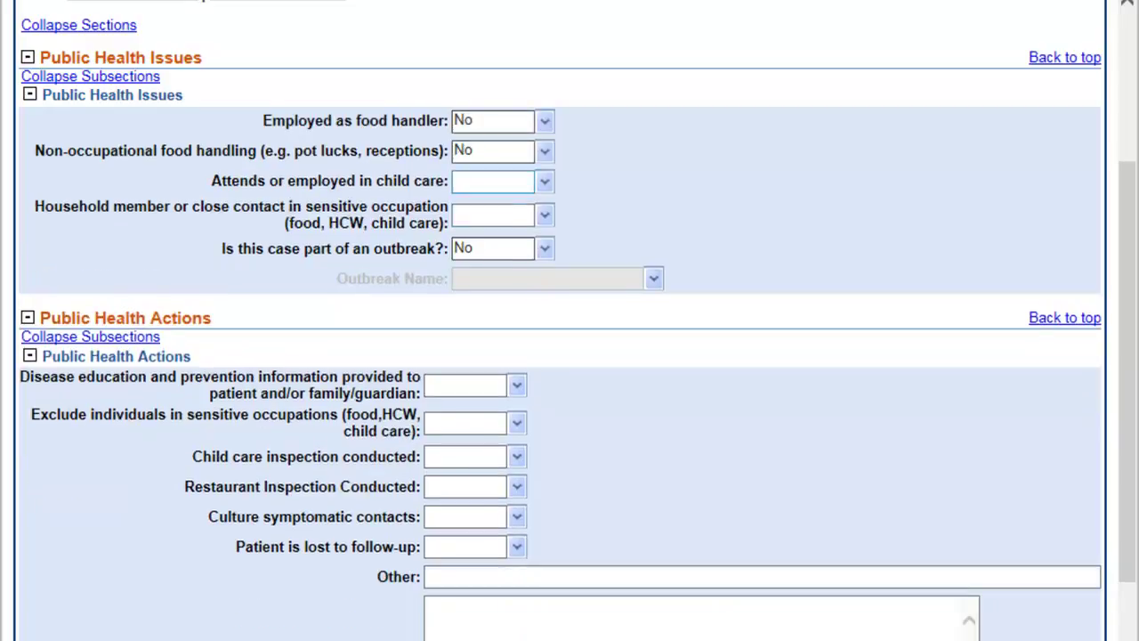
# Answer No for attending or being employed in child care and for a household member or close contact in a sensitive occupation
pyautogui.click(545, 181)
pyautogui.click(485, 222)
pyautogui.click(545, 216)
pyautogui.click(486, 253)
# In the public health actions, answer Yes for disease education provided and for excluding individuals in sensitive occupations
pyautogui.scroll(-3, 498, 267)
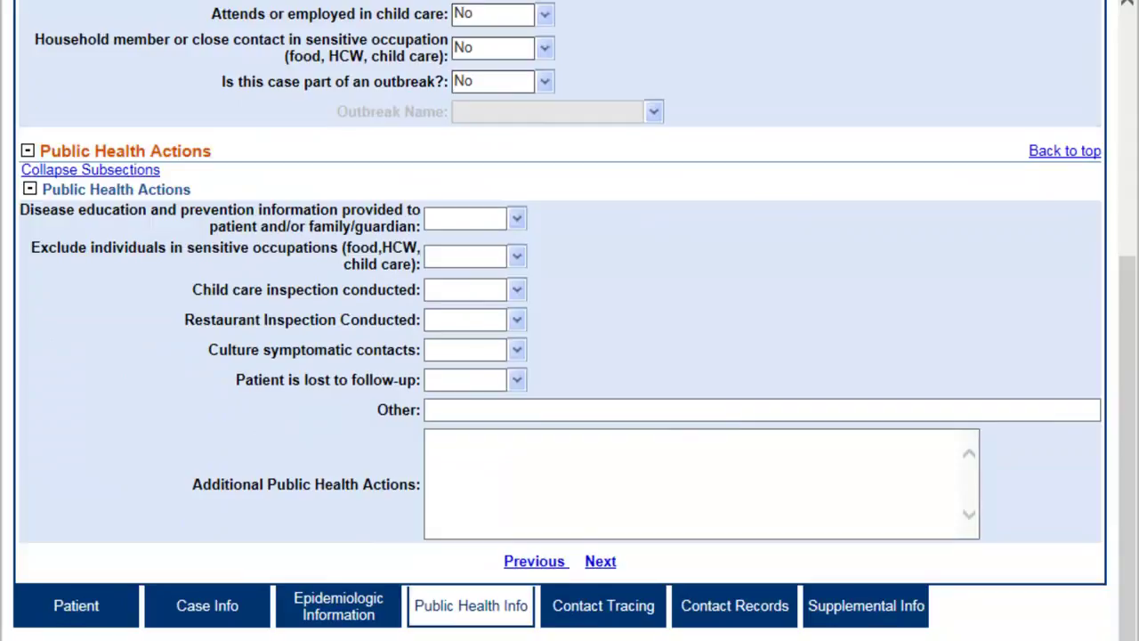
pyautogui.press('Tab')
pyautogui.press('y')
pyautogui.press('Tab')
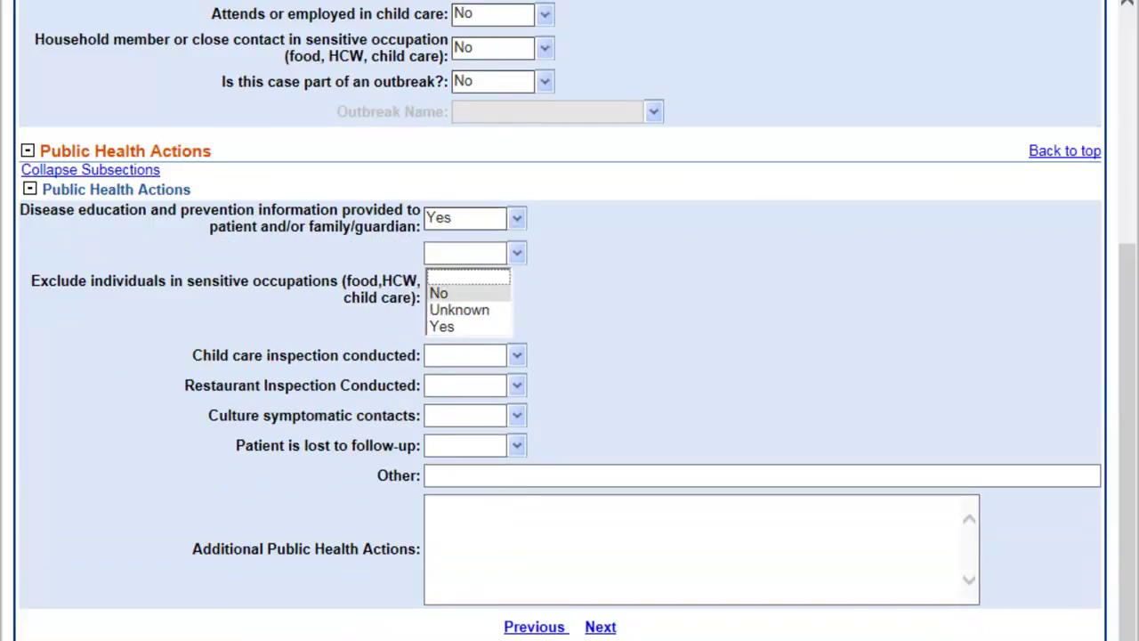
pyautogui.press('y')
pyautogui.press('Tab')
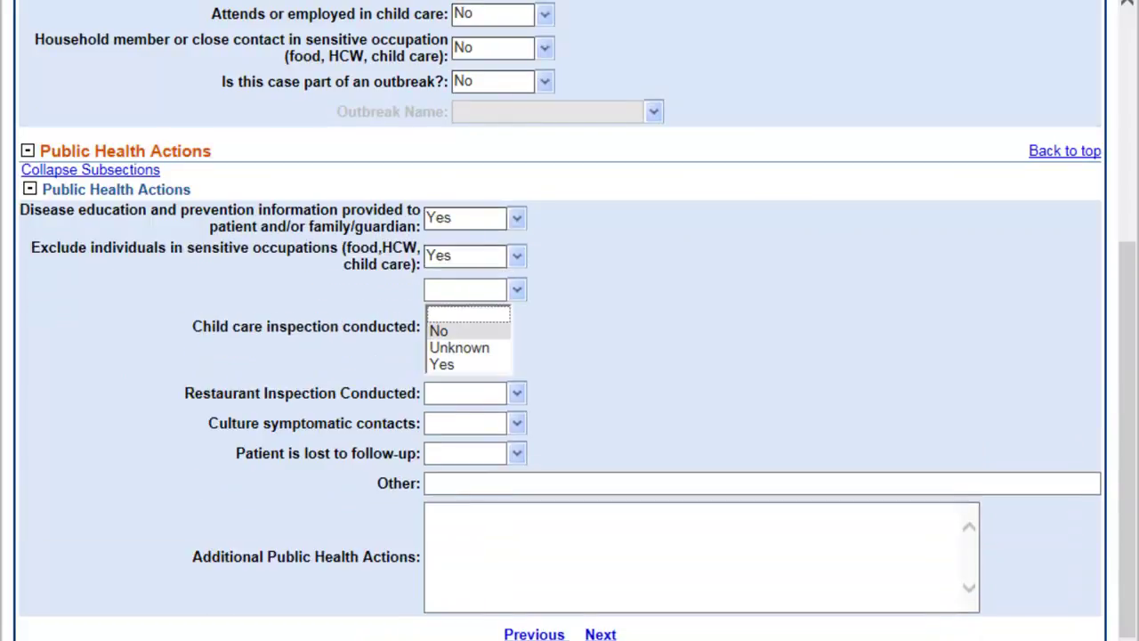
# Set Child care inspection conducted to Yes and Restaurant Inspection Conducted to No
pyautogui.press('y')
pyautogui.press('Tab')
pyautogui.press('n')
pyautogui.press('Tab')
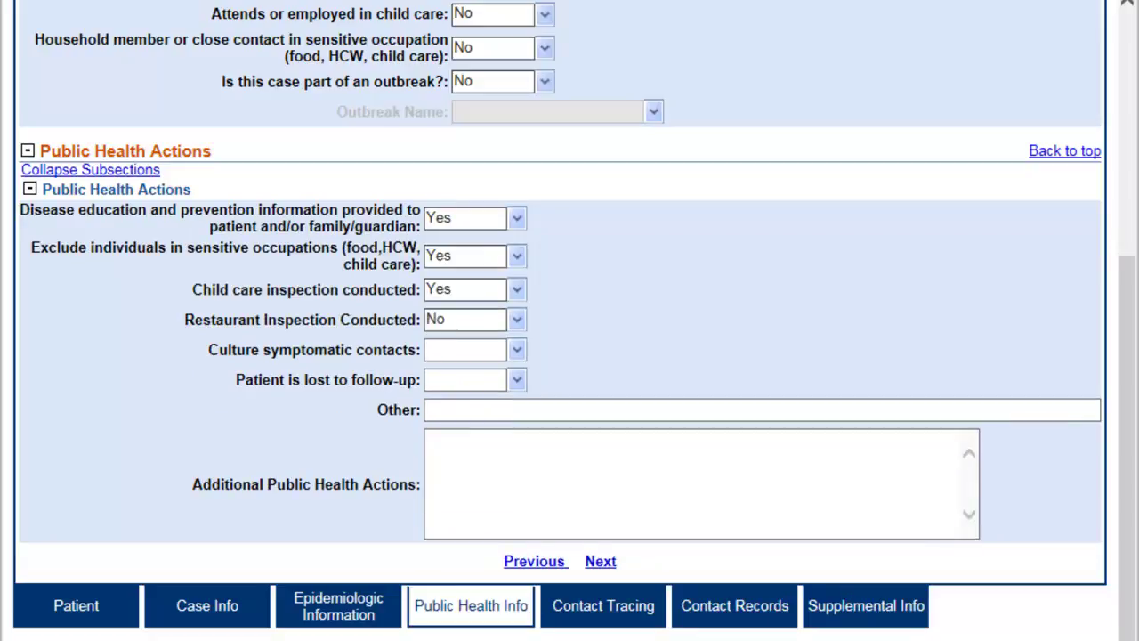
# Set Culture symptomatic contacts to Unknown and Patient is lost to follow-up to No
pyautogui.press('n')
pyautogui.press('u')
pyautogui.press('Tab')
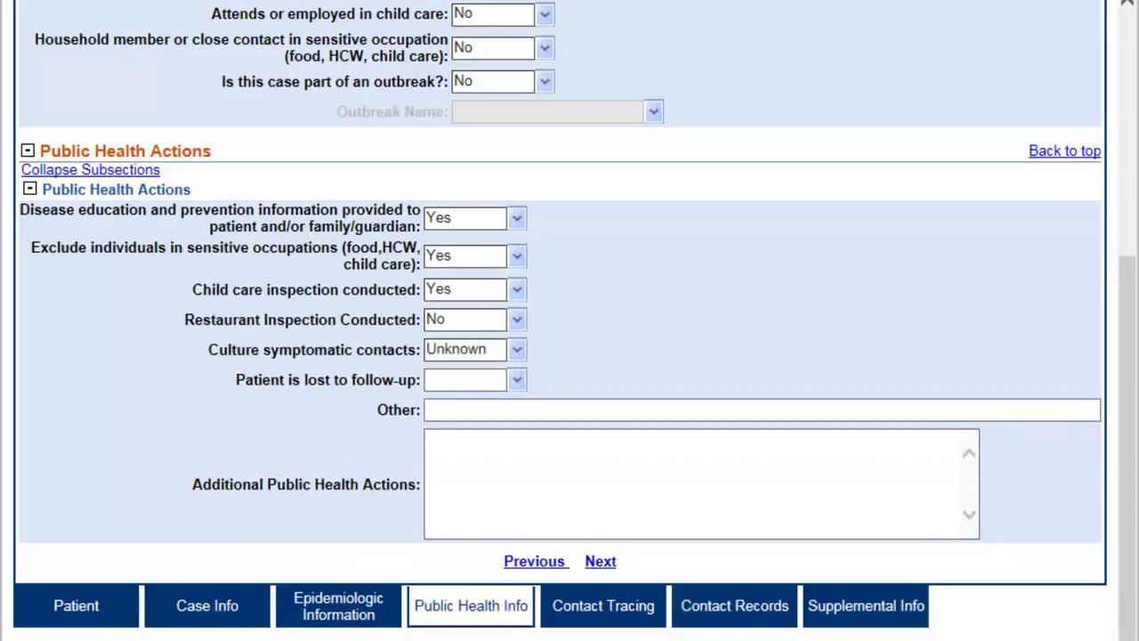
pyautogui.press('n')
pyautogui.press('Tab')
# Check the contact tracing section and submit the Campylobacteriosis investigation
pyautogui.click(603, 606)
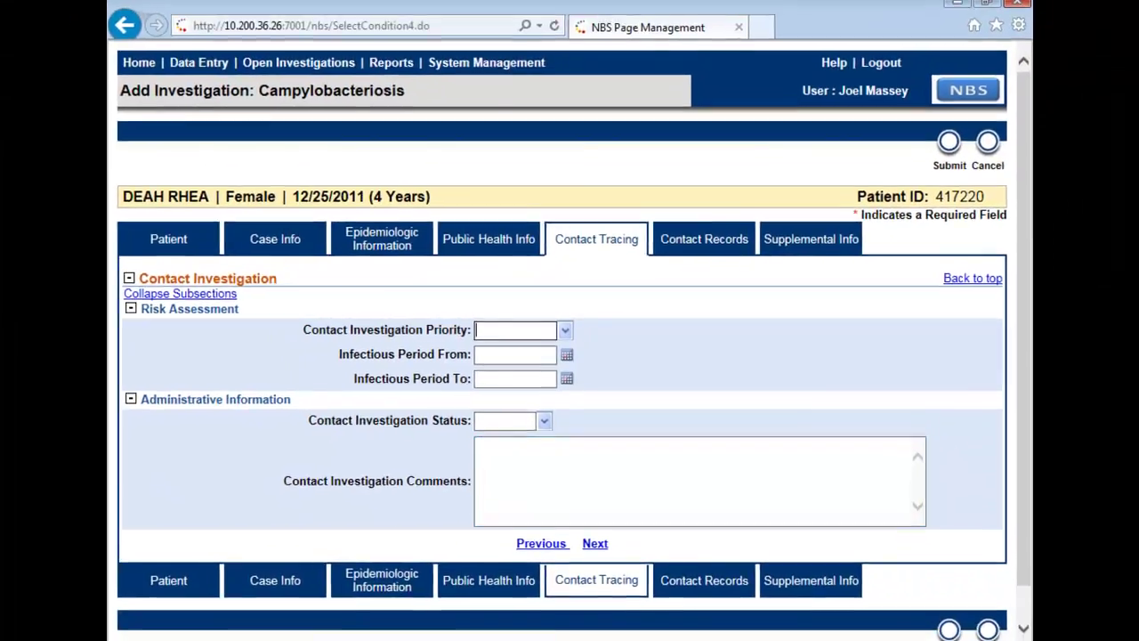
pyautogui.scroll(-2, 563, 356)
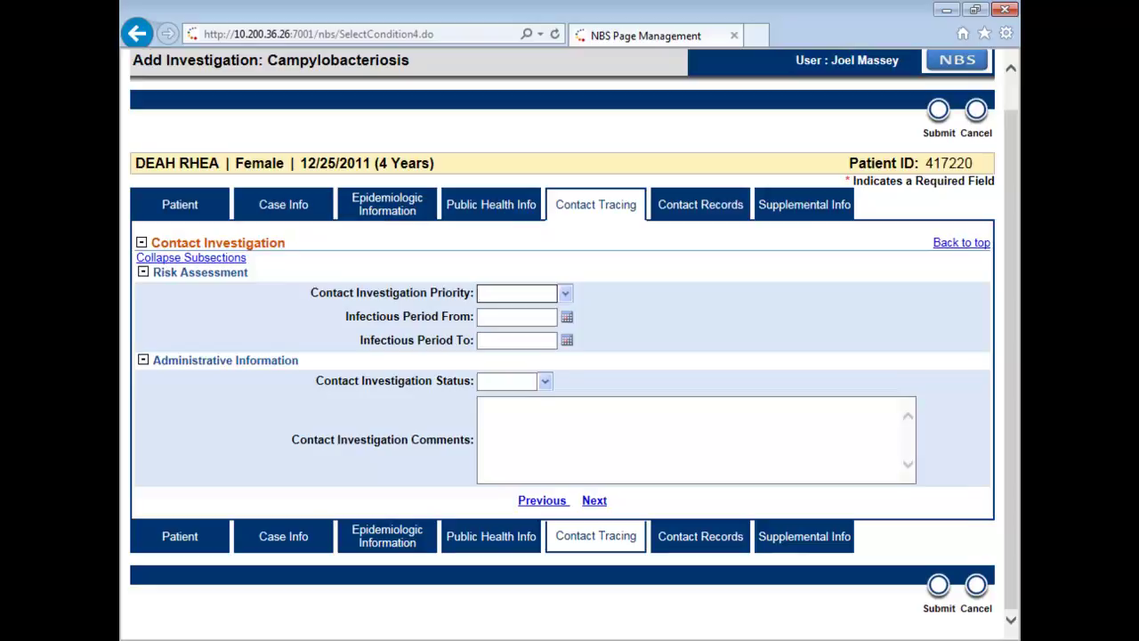
pyautogui.click(939, 110)
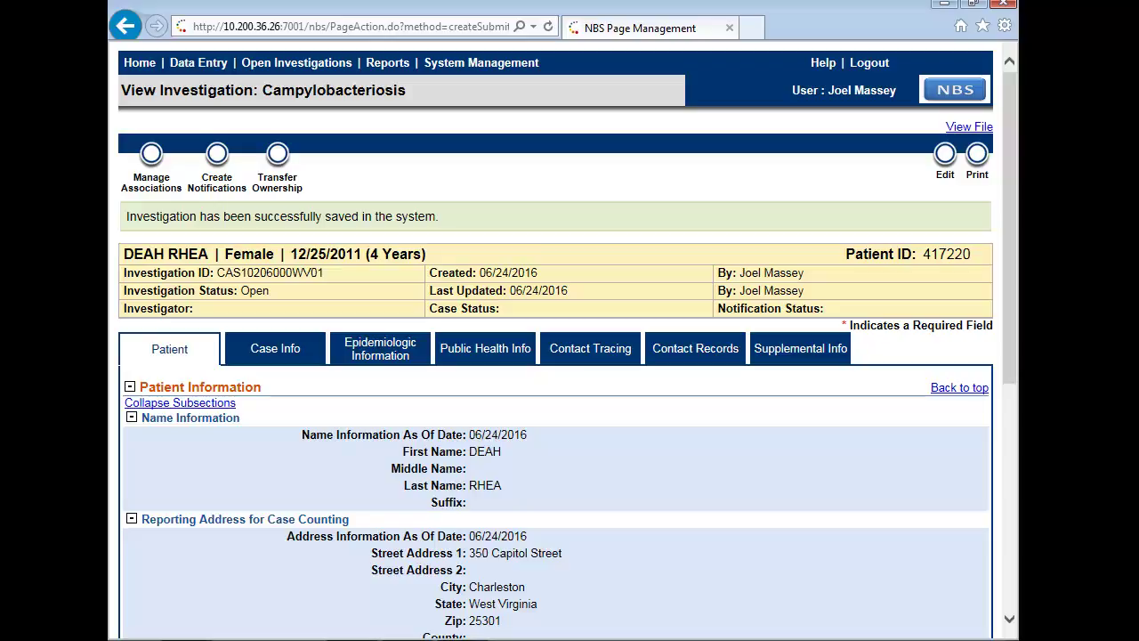
# Open the saved Campylobacteriosis investigation from the events history in the patient's file
pyautogui.click(969, 128)
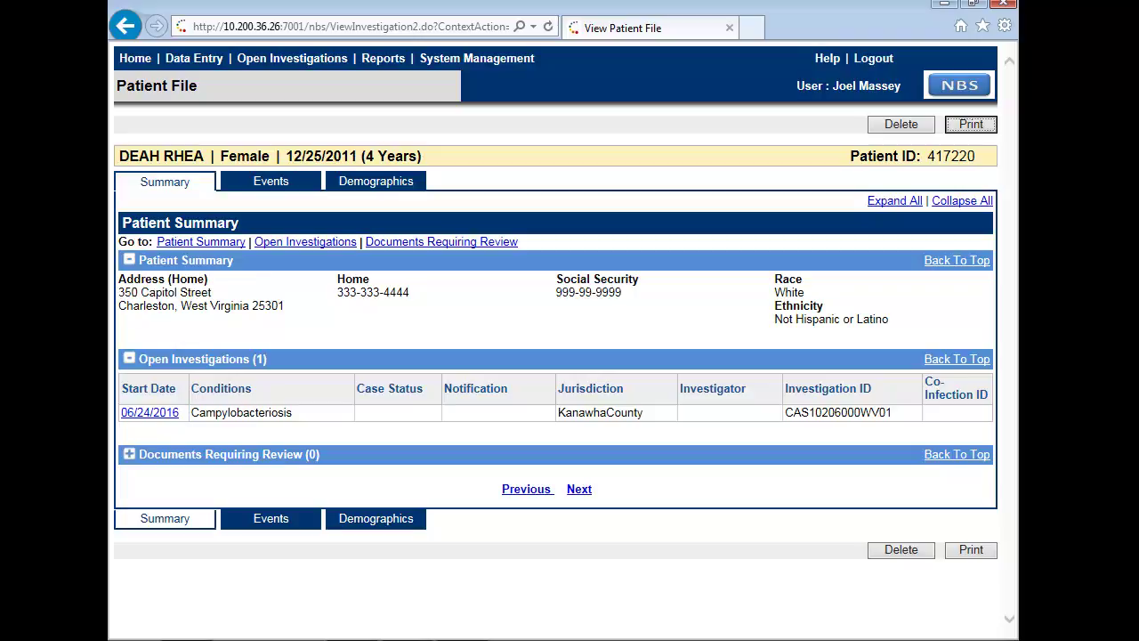
pyautogui.click(271, 181)
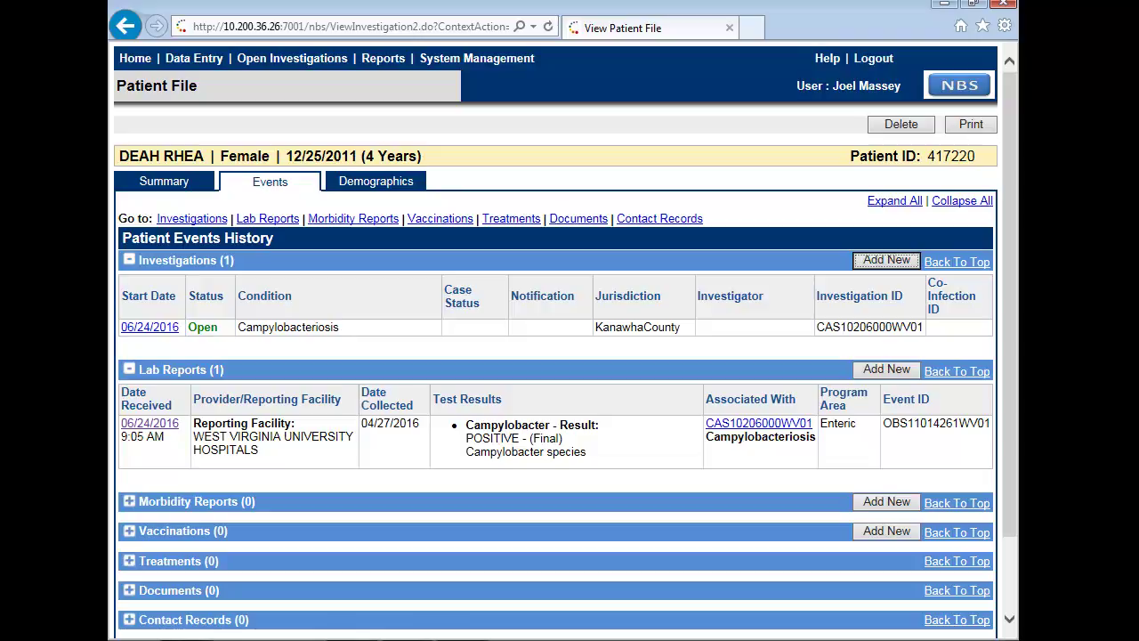
pyautogui.click(150, 327)
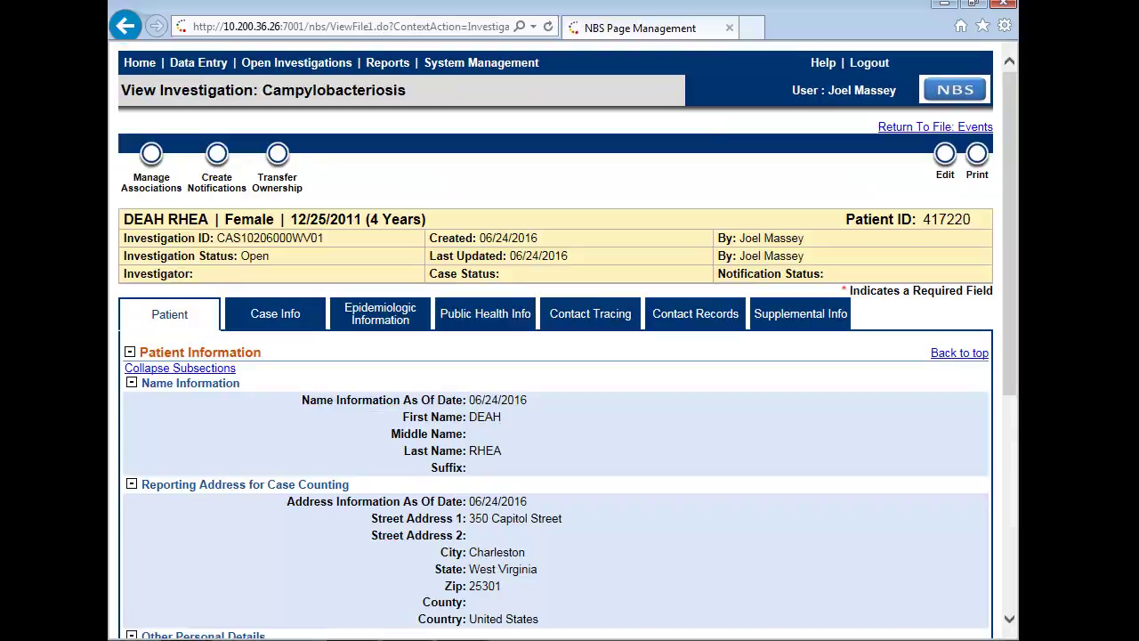
pyautogui.scroll(-1, 568, 339)
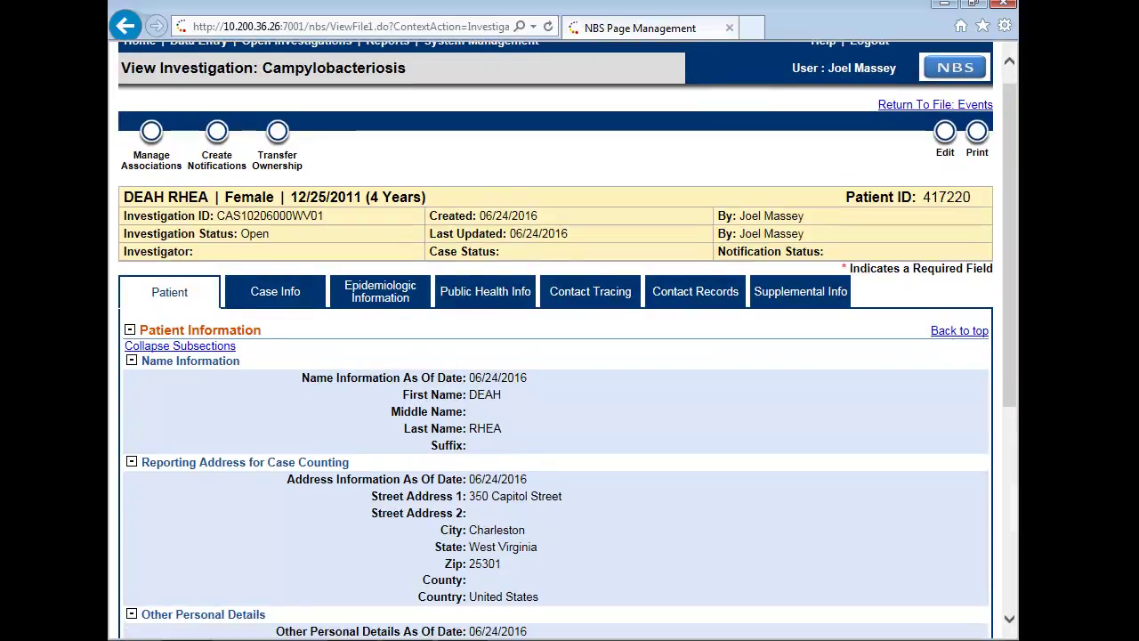
pyautogui.scroll(1, 568, 338)
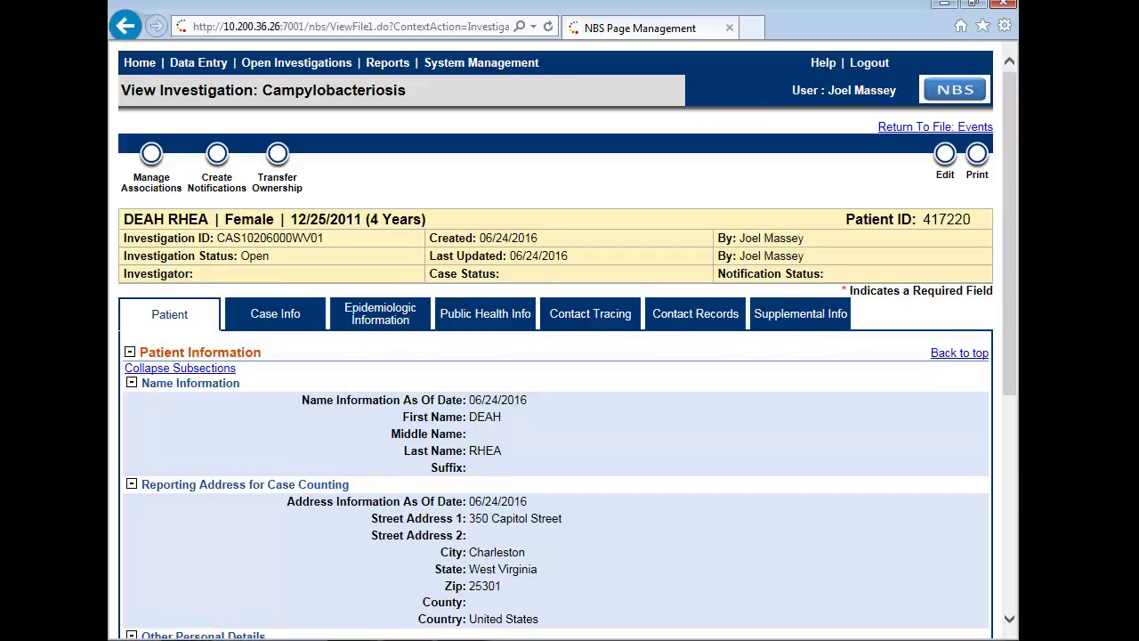